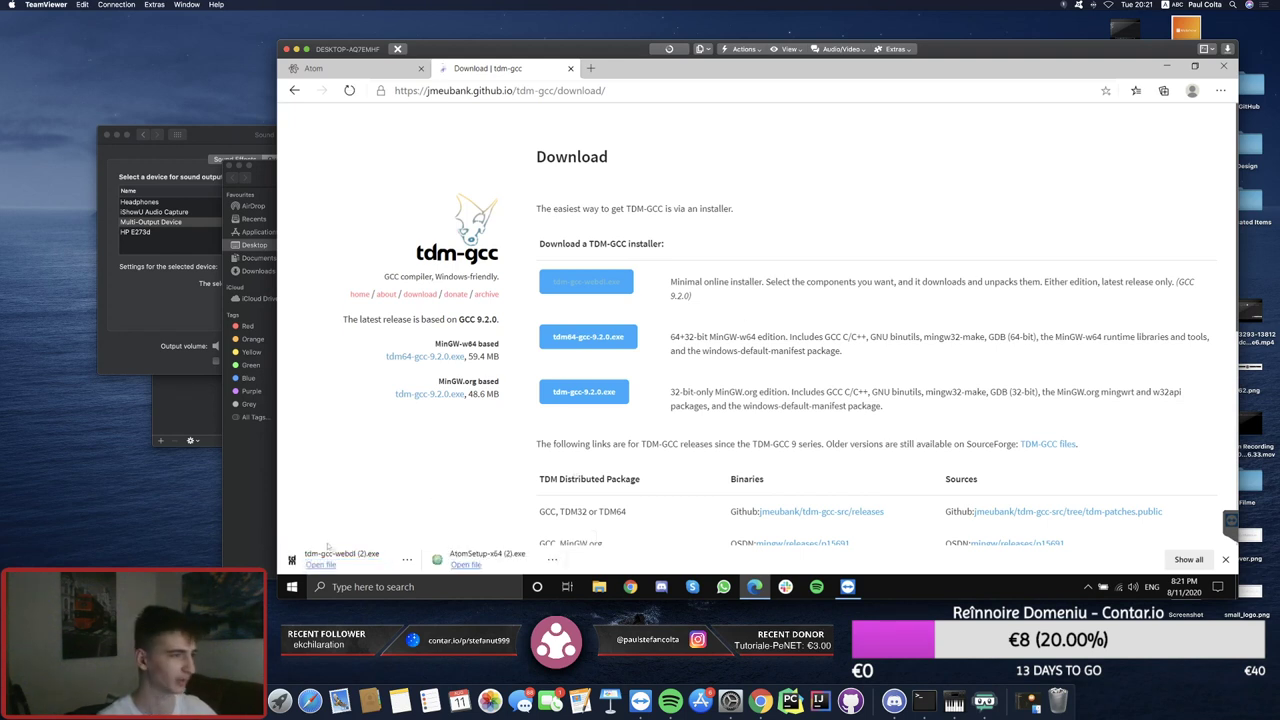
Step: Launch the downloaded Atom installer, AtomSetup-x64 (2).exe, and return to the atom.io page
{"action": "left_click", "coordinate": [482, 558]}
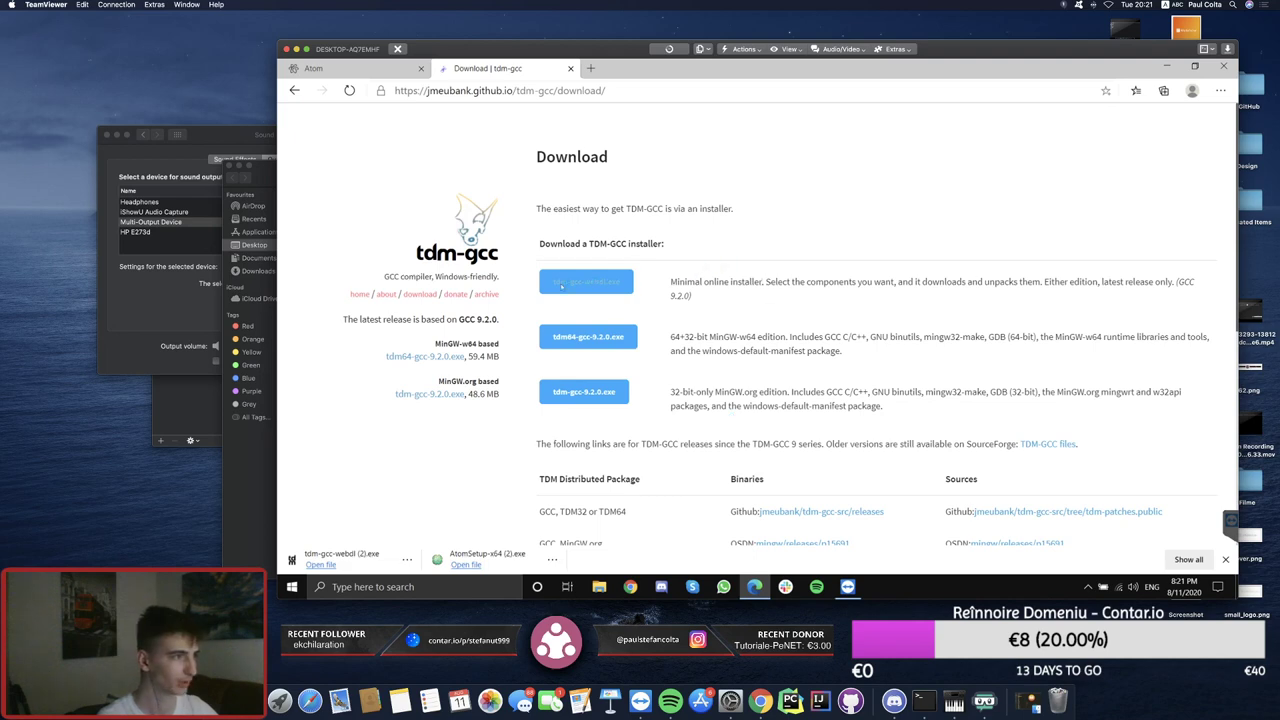
{"action": "key", "text": "ctrl+shift+Tab"}
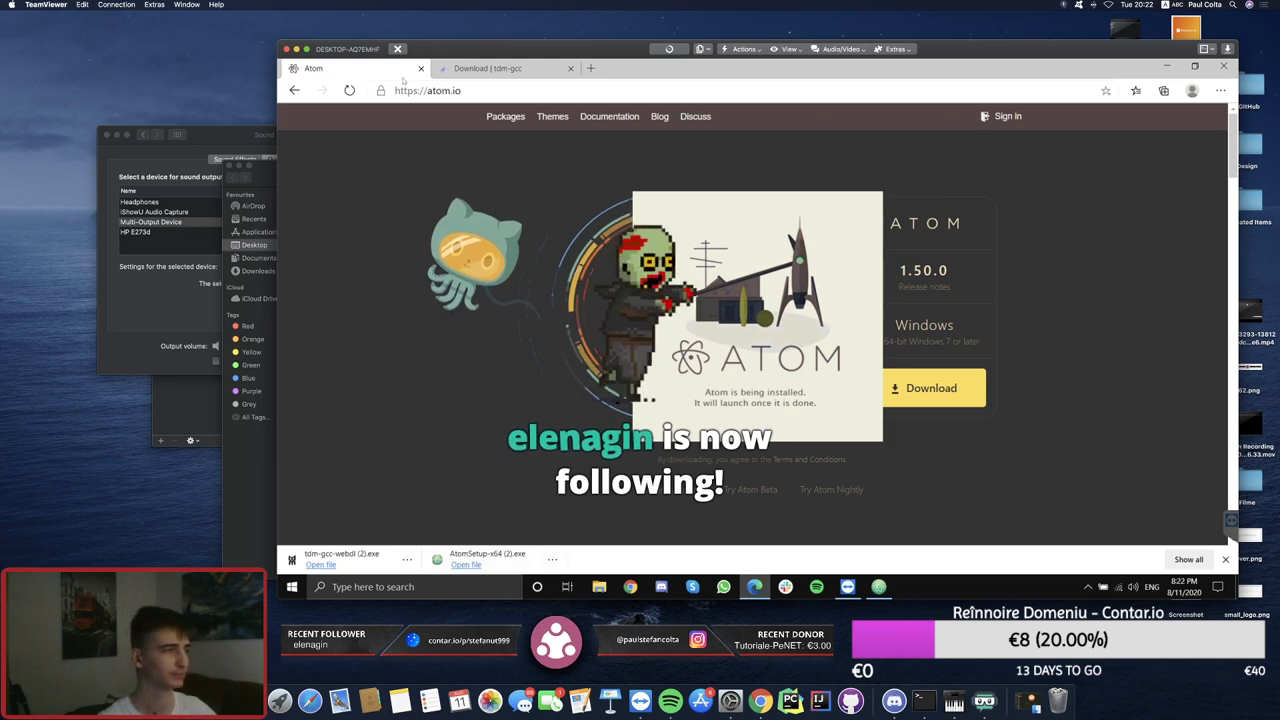
Step: Run the downloaded tdm-gcc-webdl (2).exe and start a new MinGW-w64/TDM64 (32-bit and 64-bit) installation in C:\TDM-GCC-64
{"action": "left_click", "coordinate": [481, 69]}
{"action": "left_click", "coordinate": [362, 559]}
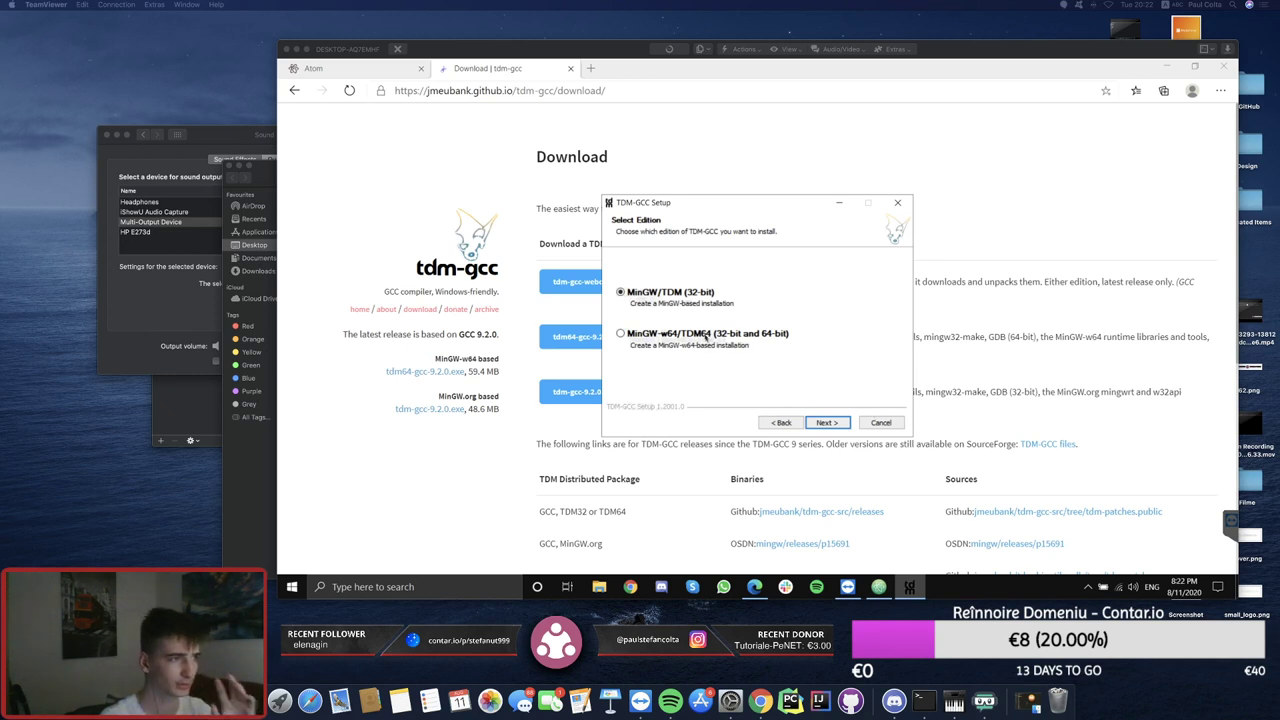
{"action": "left_click", "coordinate": [769, 381]}
{"action": "left_click", "coordinate": [659, 338]}
{"action": "left_click", "coordinate": [830, 423]}
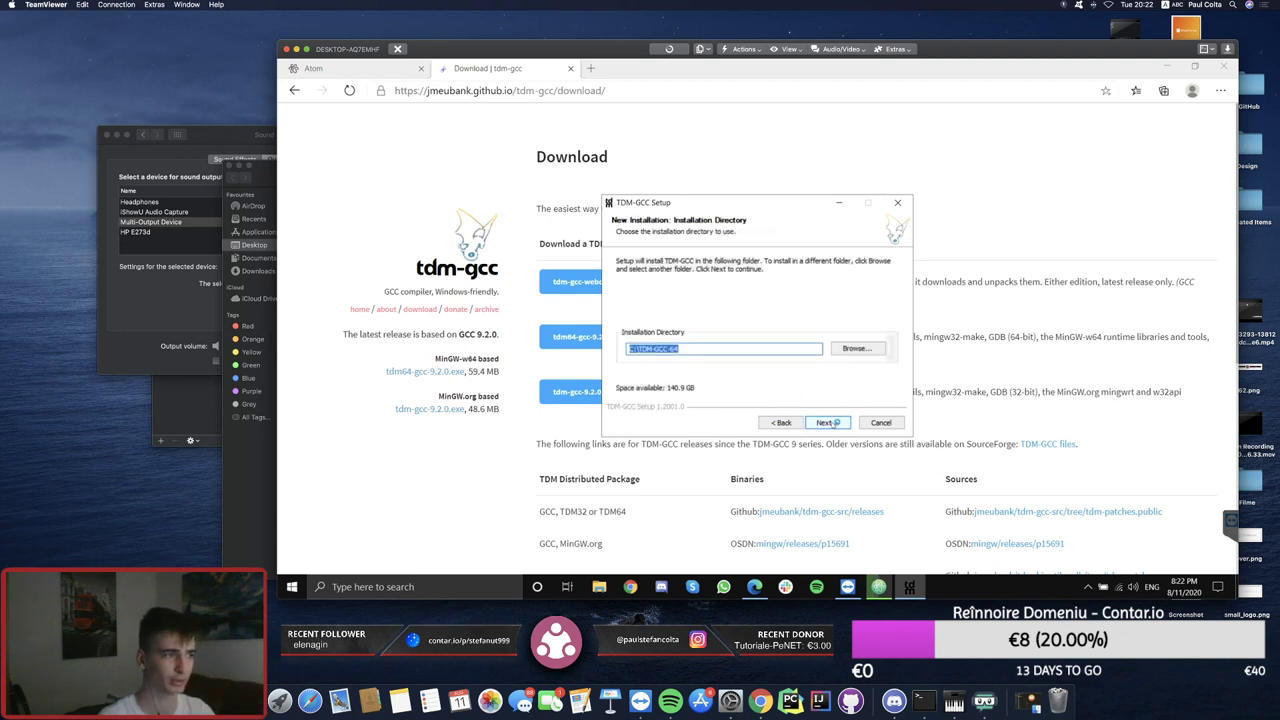
{"action": "left_click", "coordinate": [830, 423]}
{"action": "left_click", "coordinate": [829, 423]}
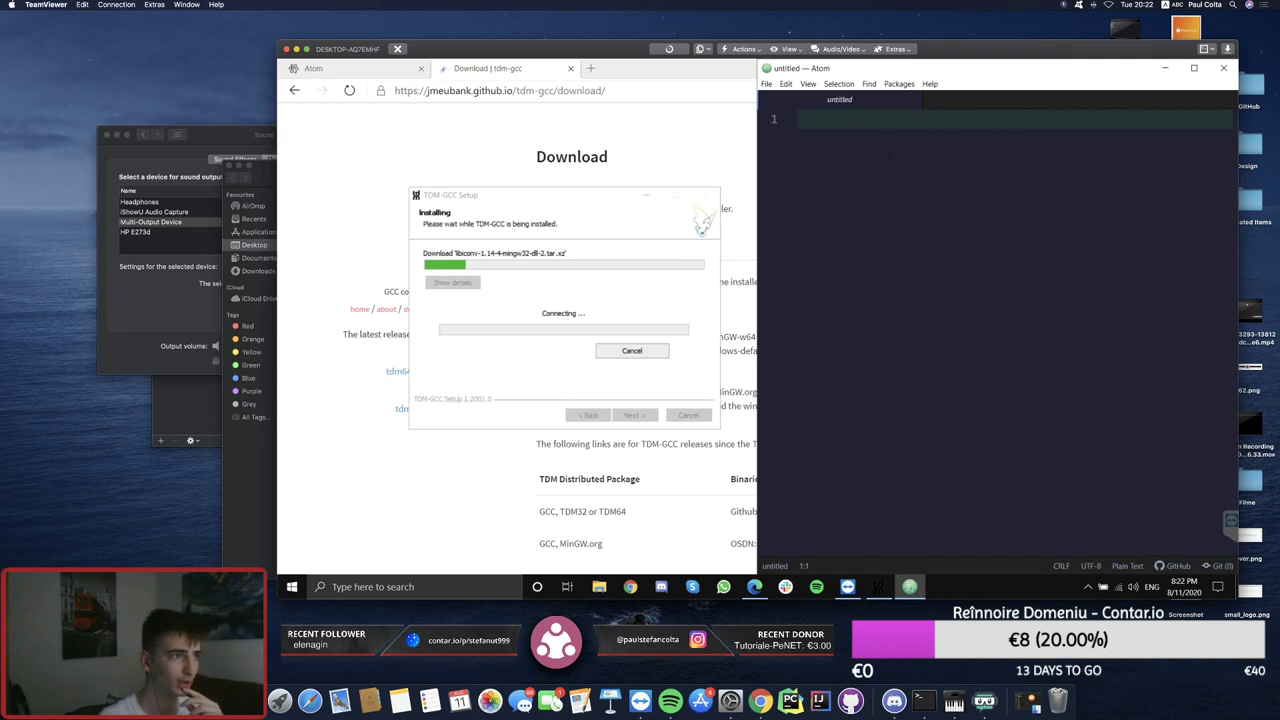
Step: Uninstall the gpp-compiler community package from Atom's installed packages
{"action": "left_click", "coordinate": [768, 84]}
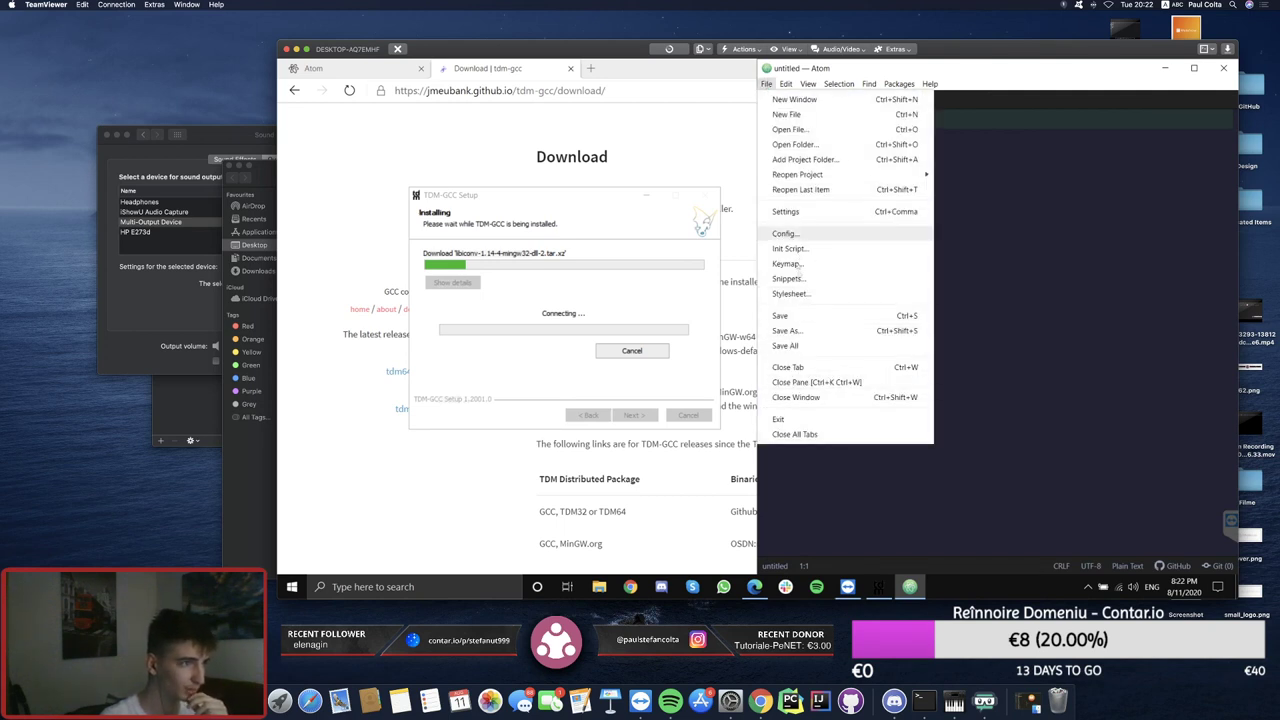
{"action": "mouse_move", "coordinate": [828, 84]}
{"action": "mouse_move", "coordinate": [767, 84]}
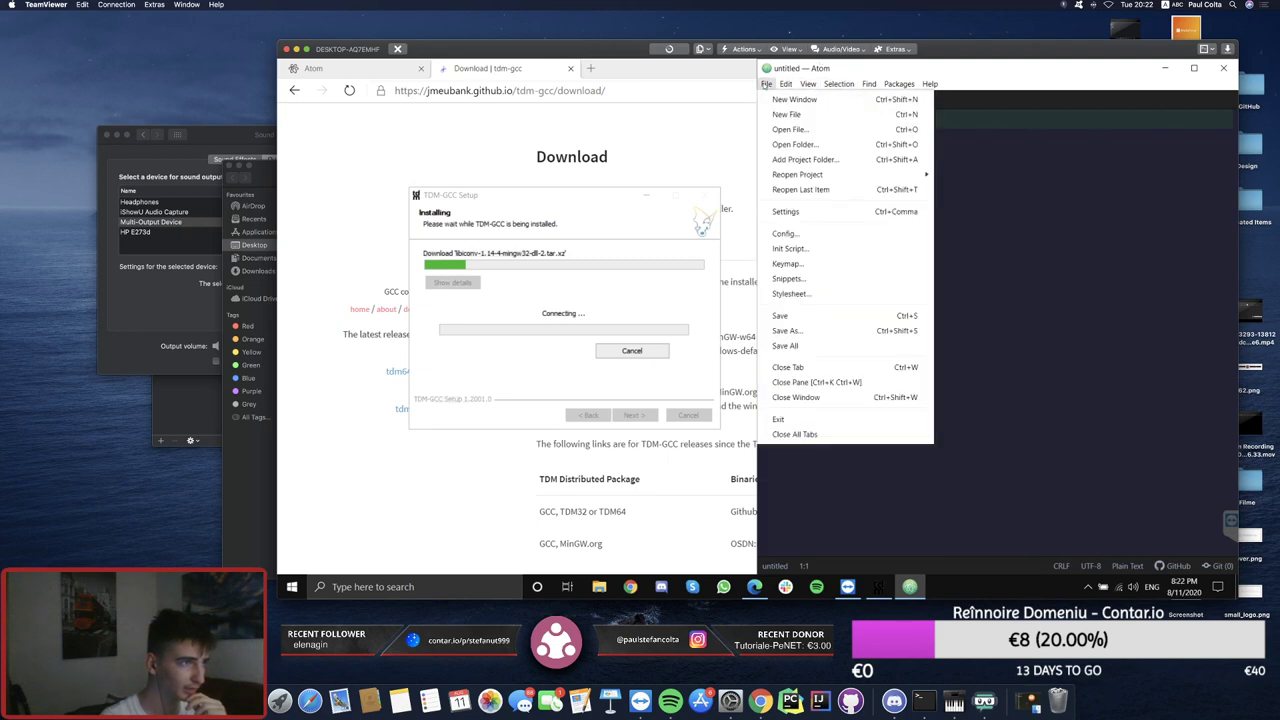
{"action": "left_click", "coordinate": [790, 211]}
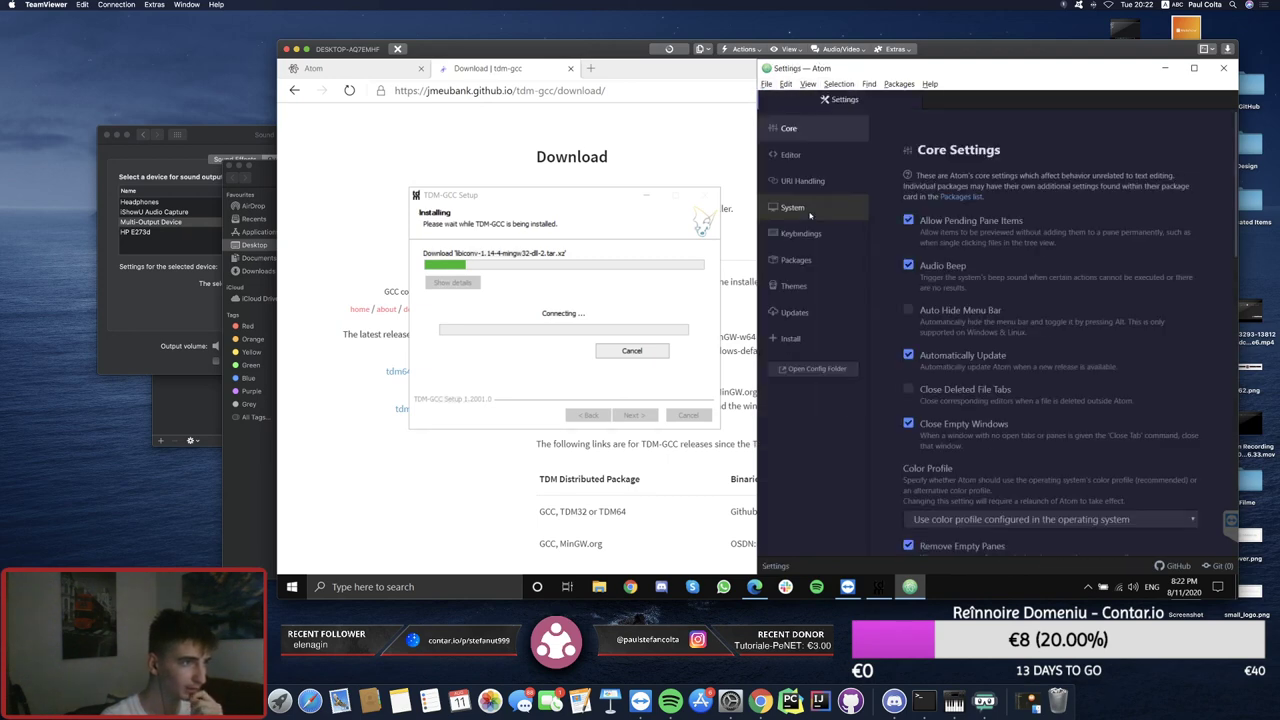
{"action": "left_click", "coordinate": [798, 260]}
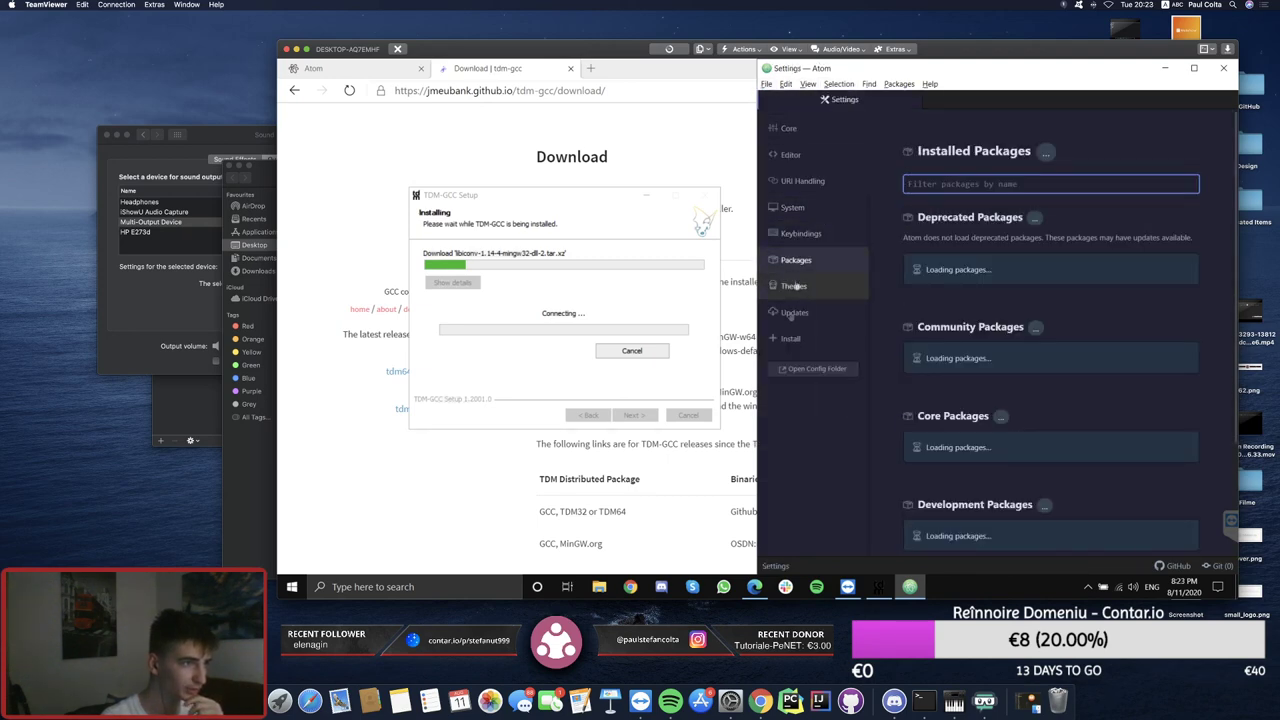
{"action": "left_click", "coordinate": [790, 340]}
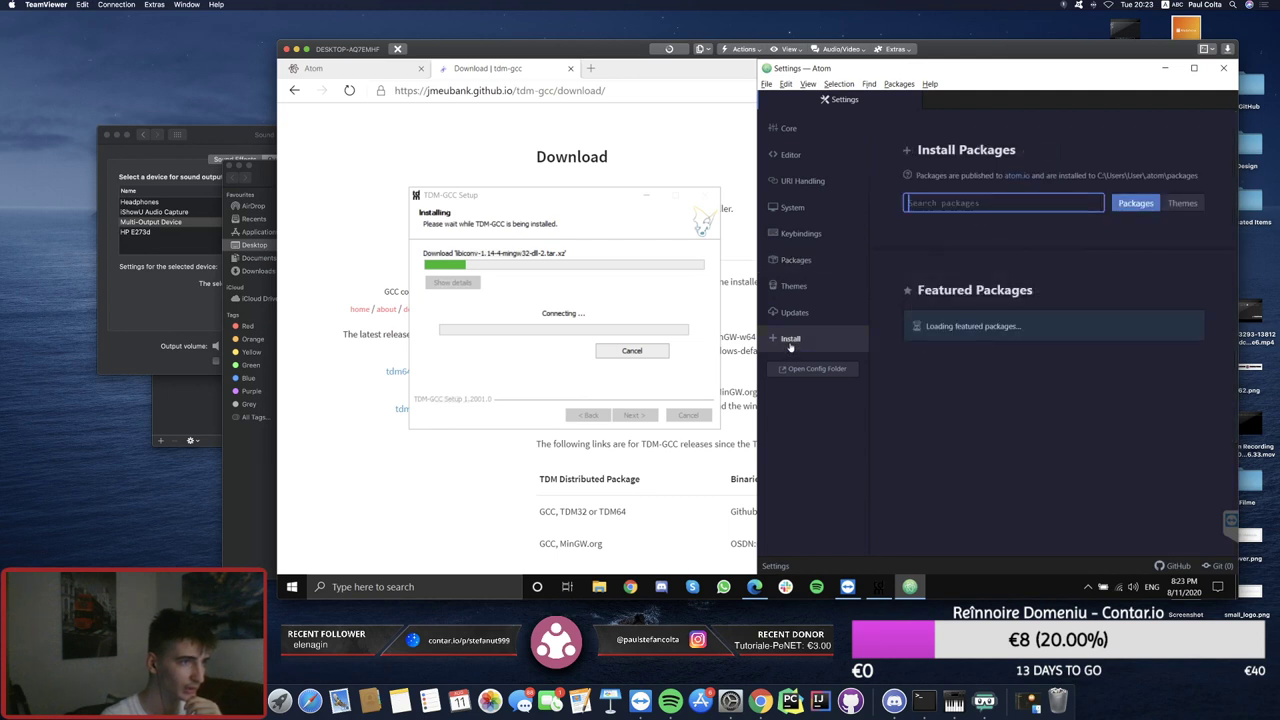
{"action": "left_click", "coordinate": [796, 266]}
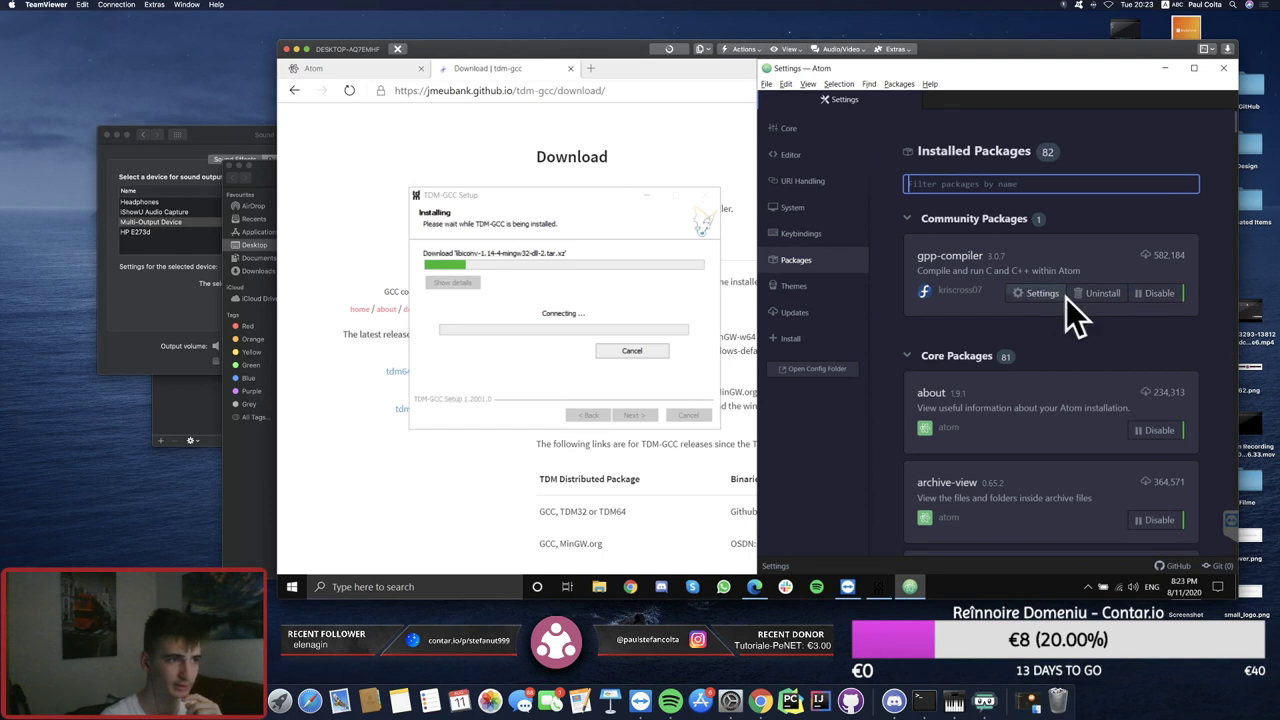
{"action": "left_click", "coordinate": [1099, 295]}
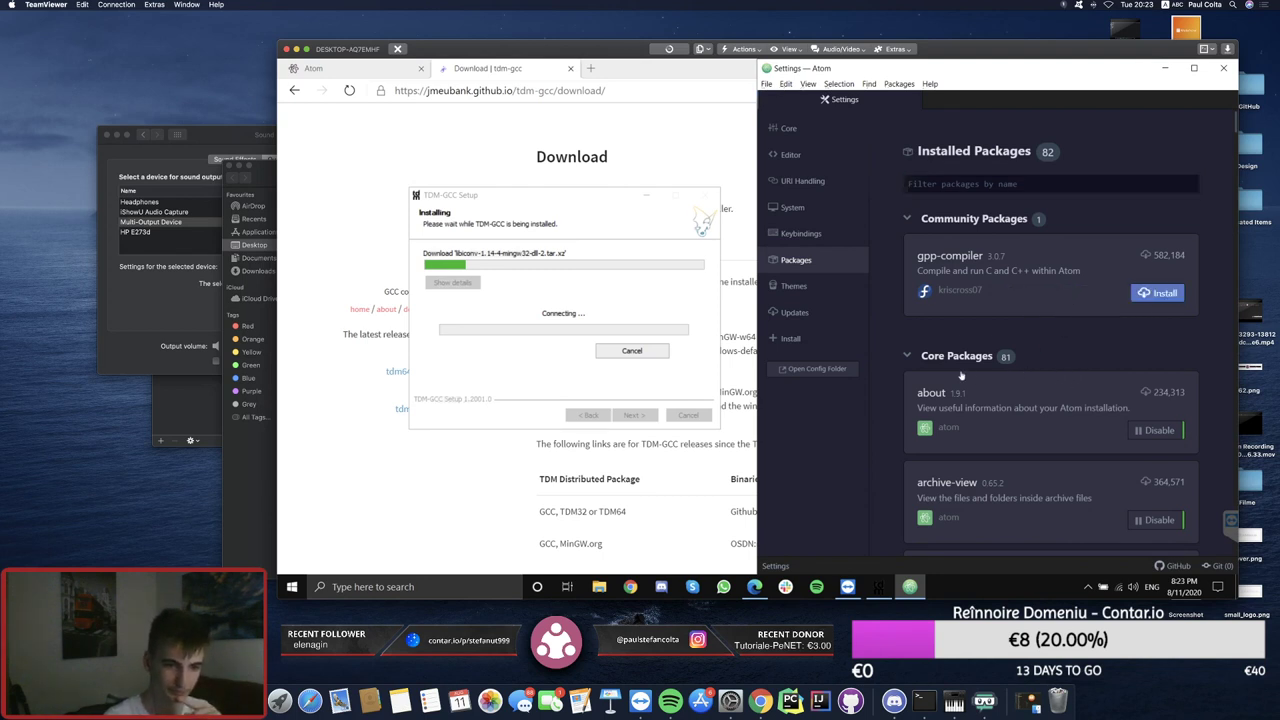
Step: Search Atom's installable packages for "gpp" and install the gpp-compiler package
{"action": "left_click", "coordinate": [788, 341]}
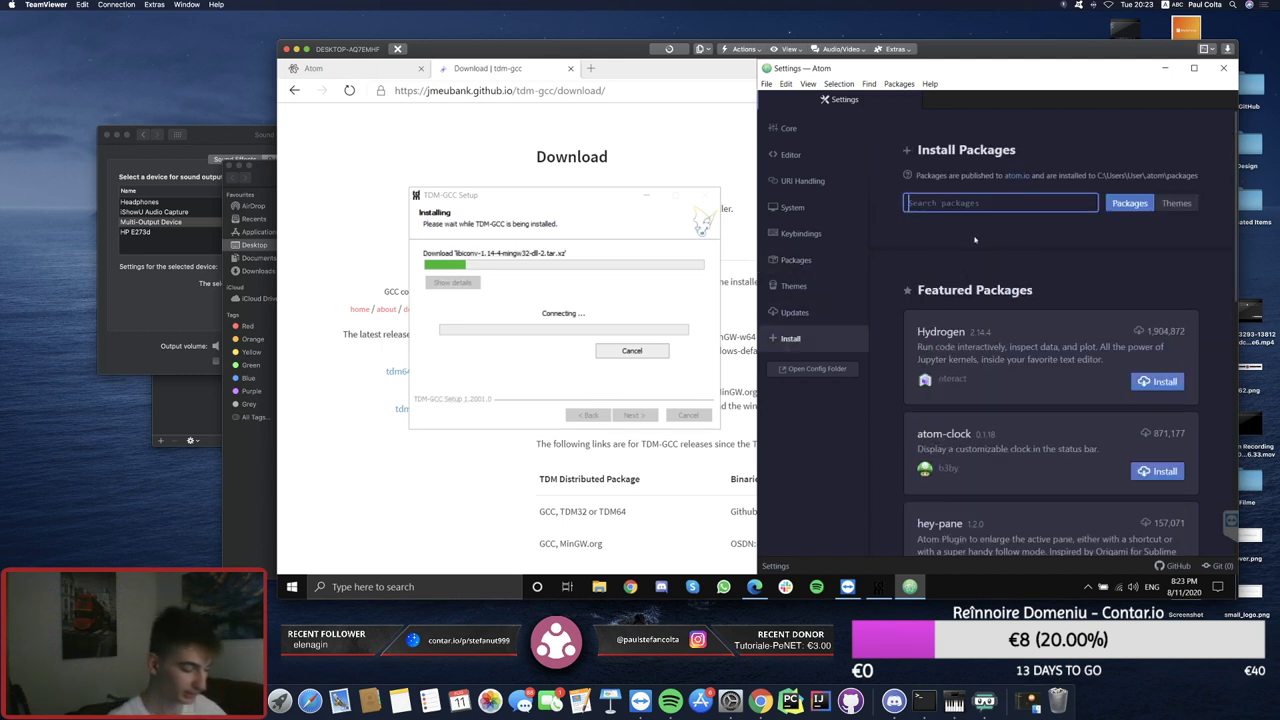
{"action": "type", "text": "gpp"}
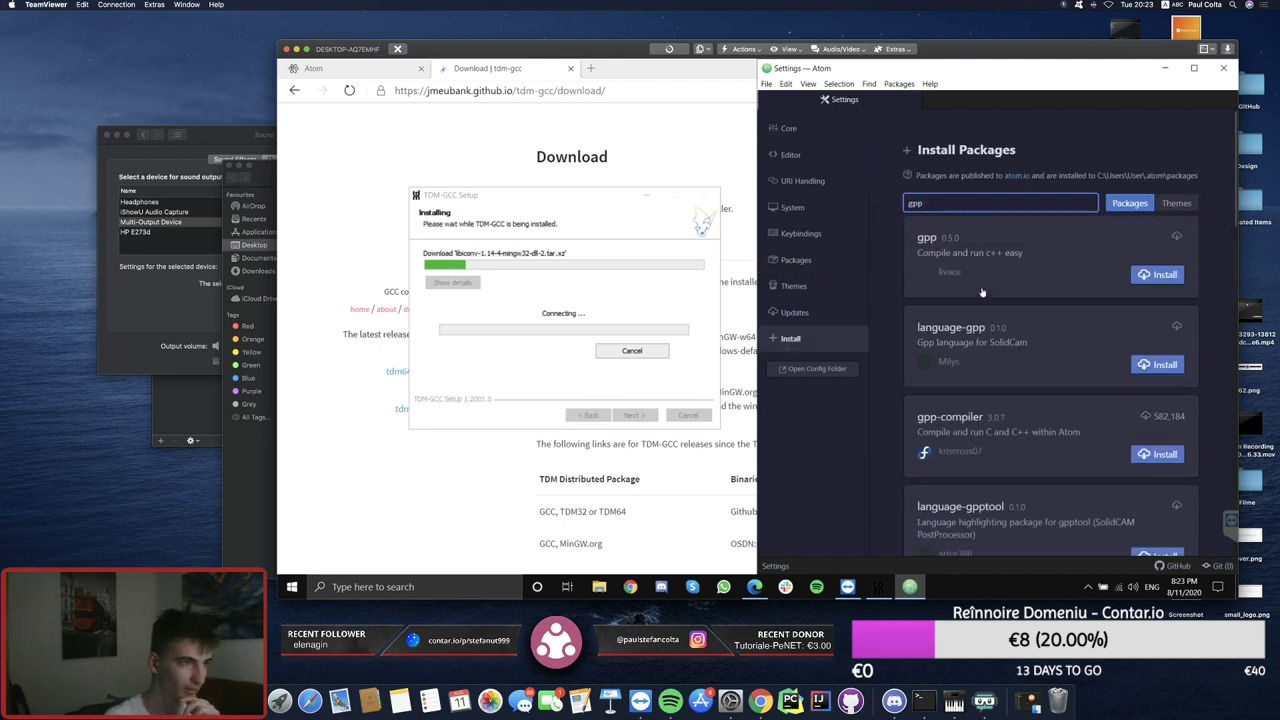
{"action": "left_click", "coordinate": [940, 421]}
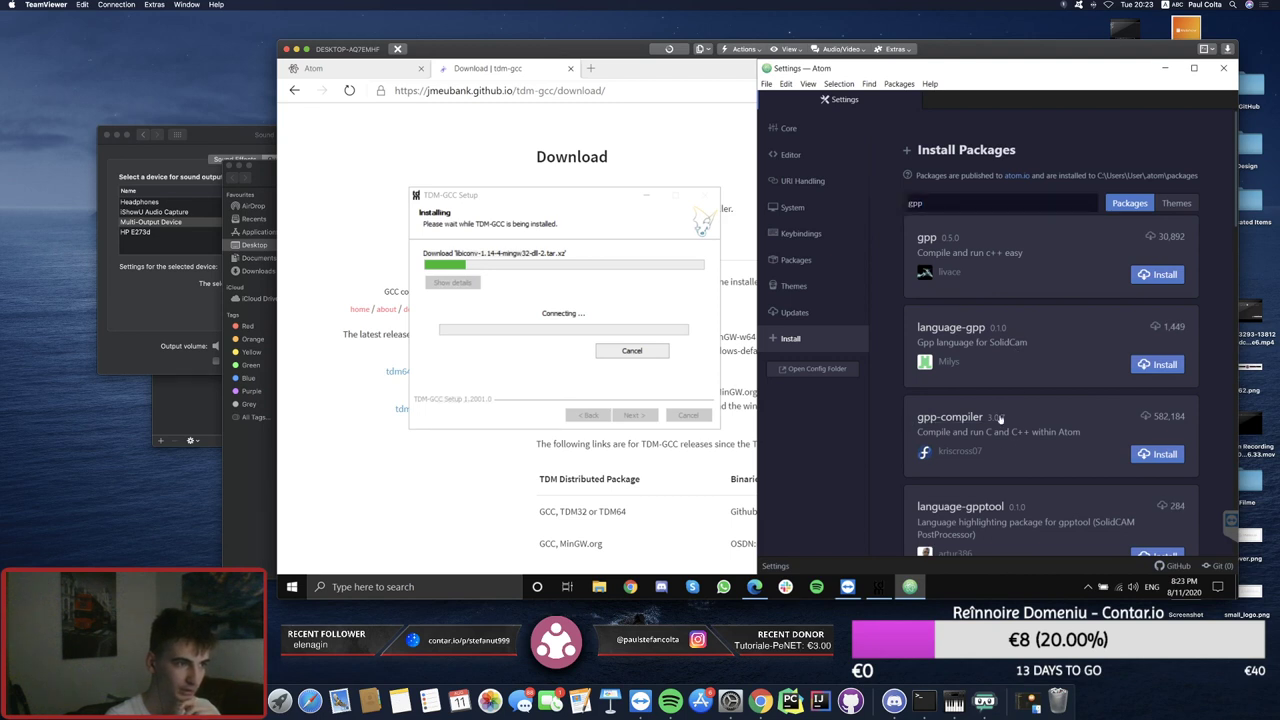
{"action": "left_click", "coordinate": [1105, 467]}
{"action": "left_click", "coordinate": [1160, 228]}
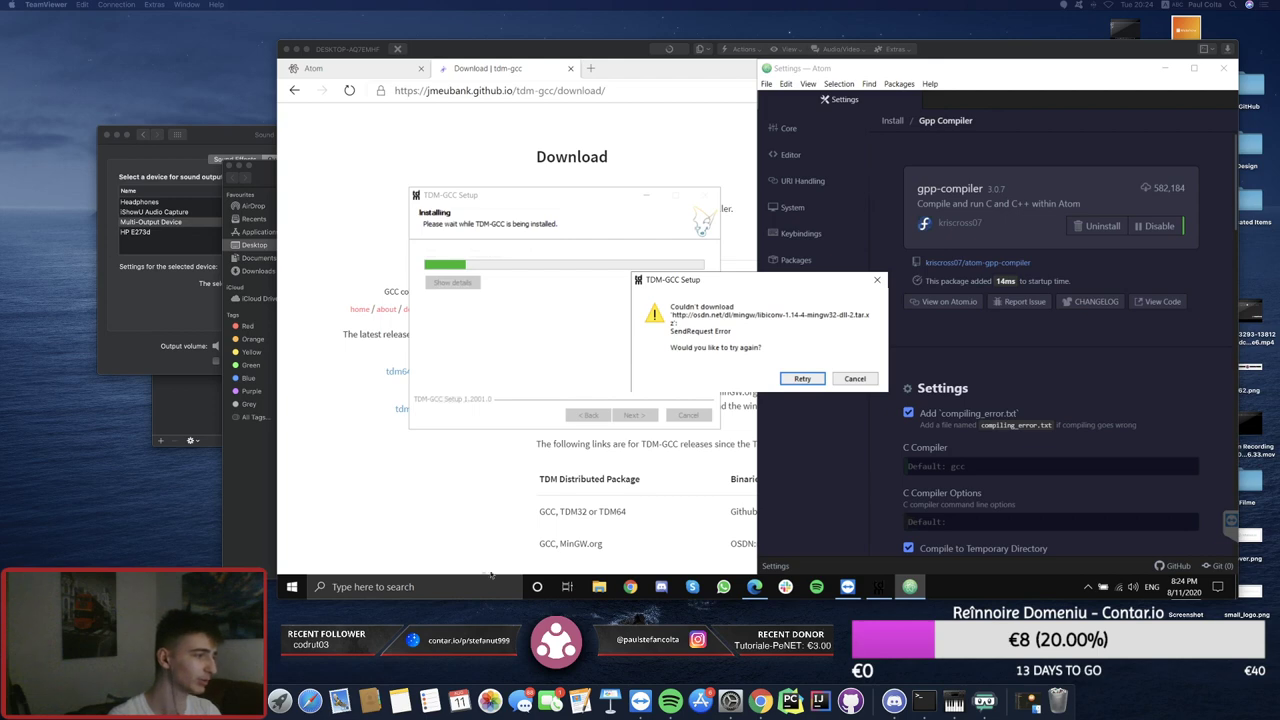
Step: Minimize Atom and the browser, then check the computer's system type in the This PC properties
{"action": "left_click", "coordinate": [1164, 68]}
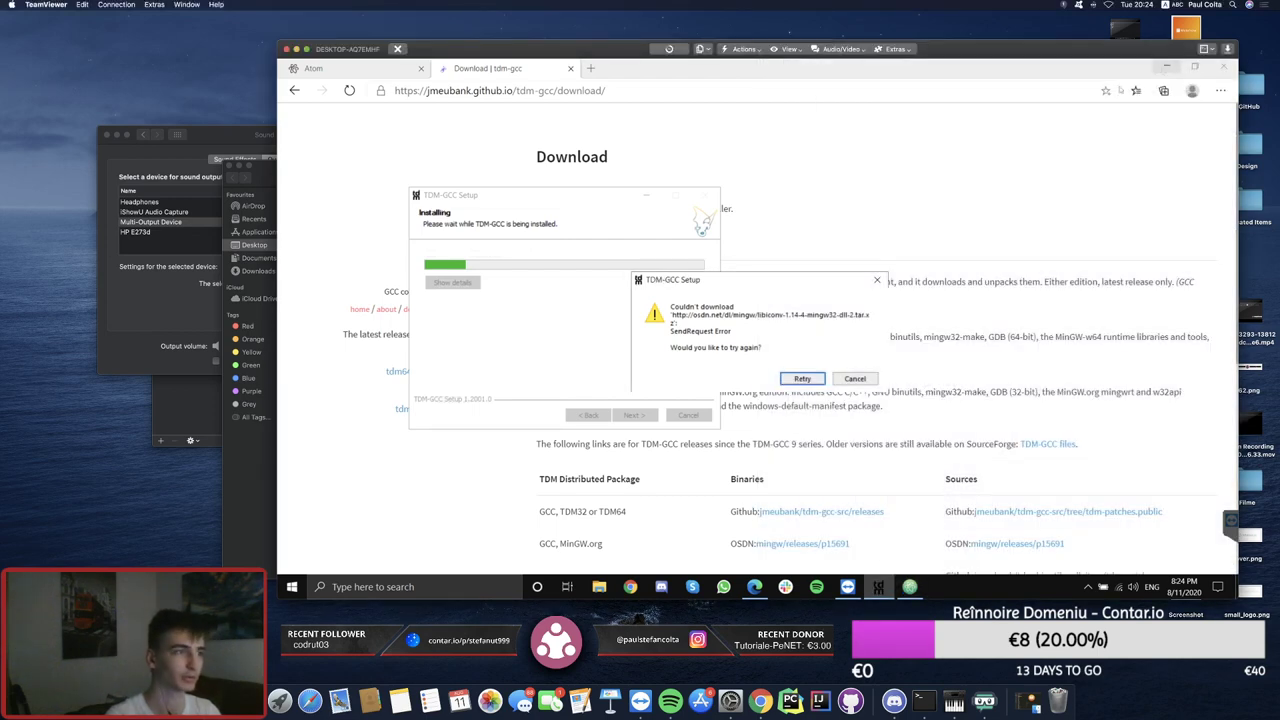
{"action": "left_click", "coordinate": [1166, 67]}
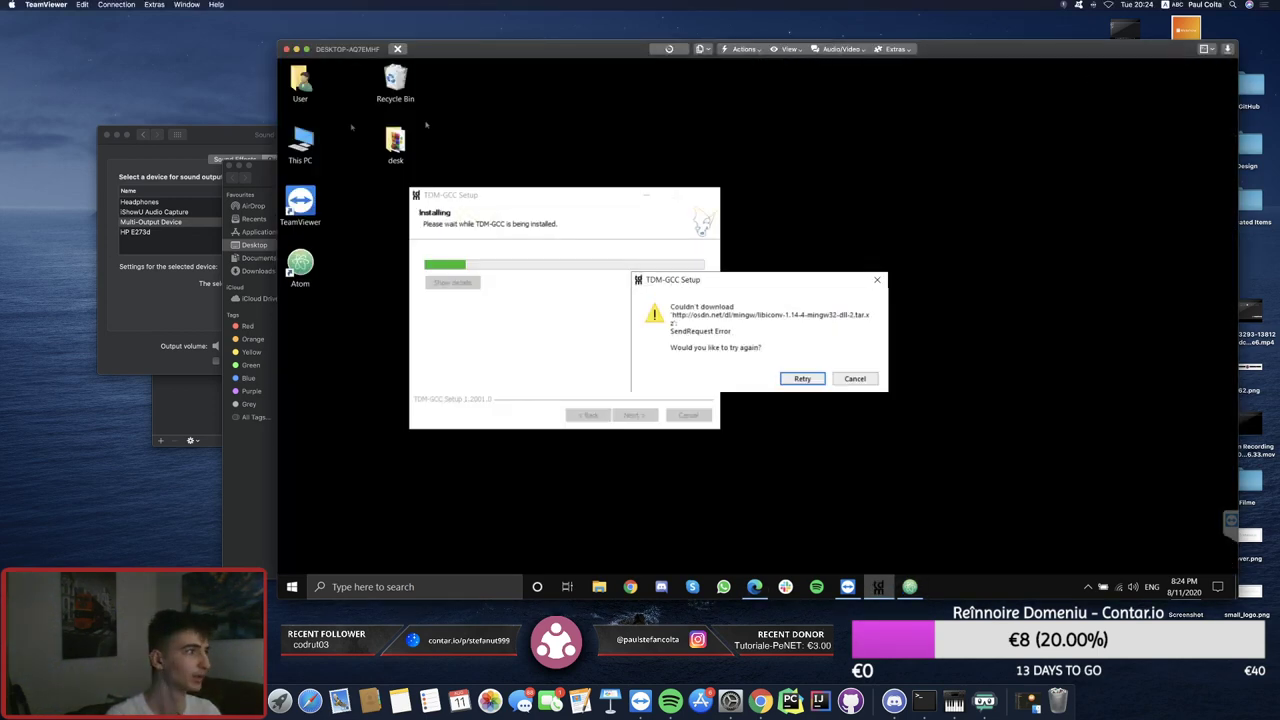
{"action": "right_click", "coordinate": [308, 152]}
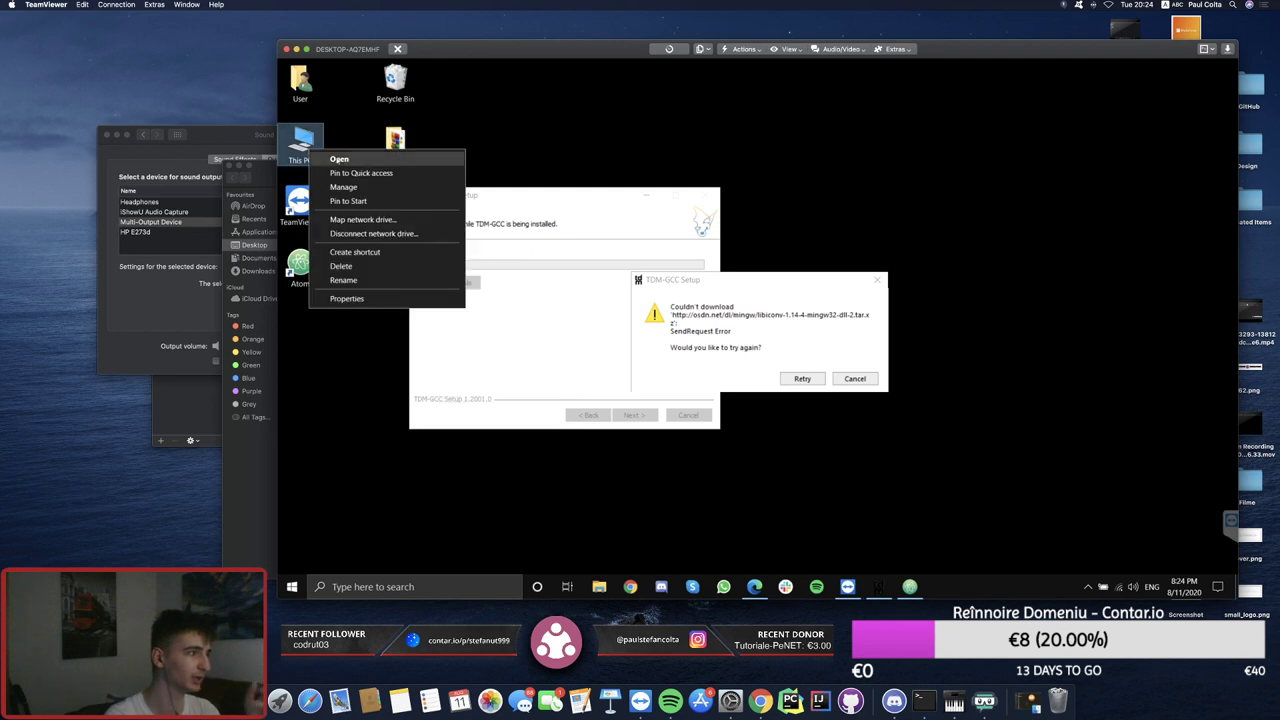
{"action": "left_click", "coordinate": [372, 299]}
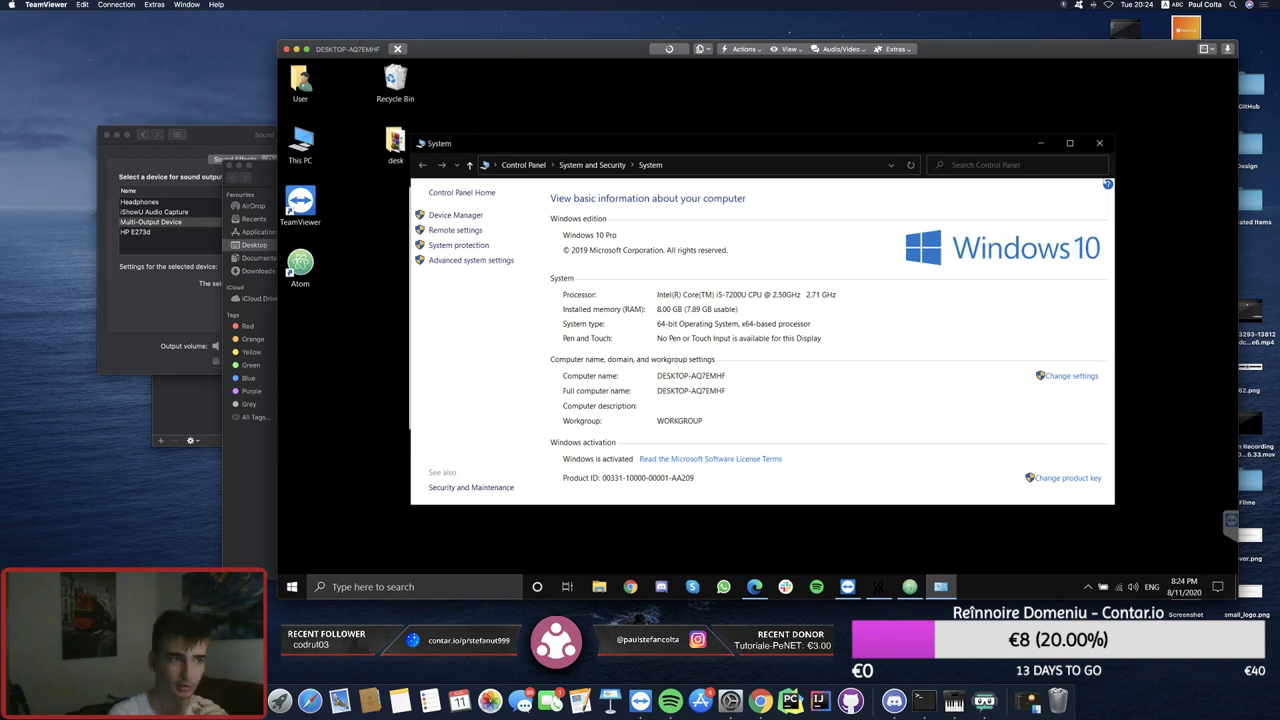
{"action": "left_click", "coordinate": [1040, 143]}
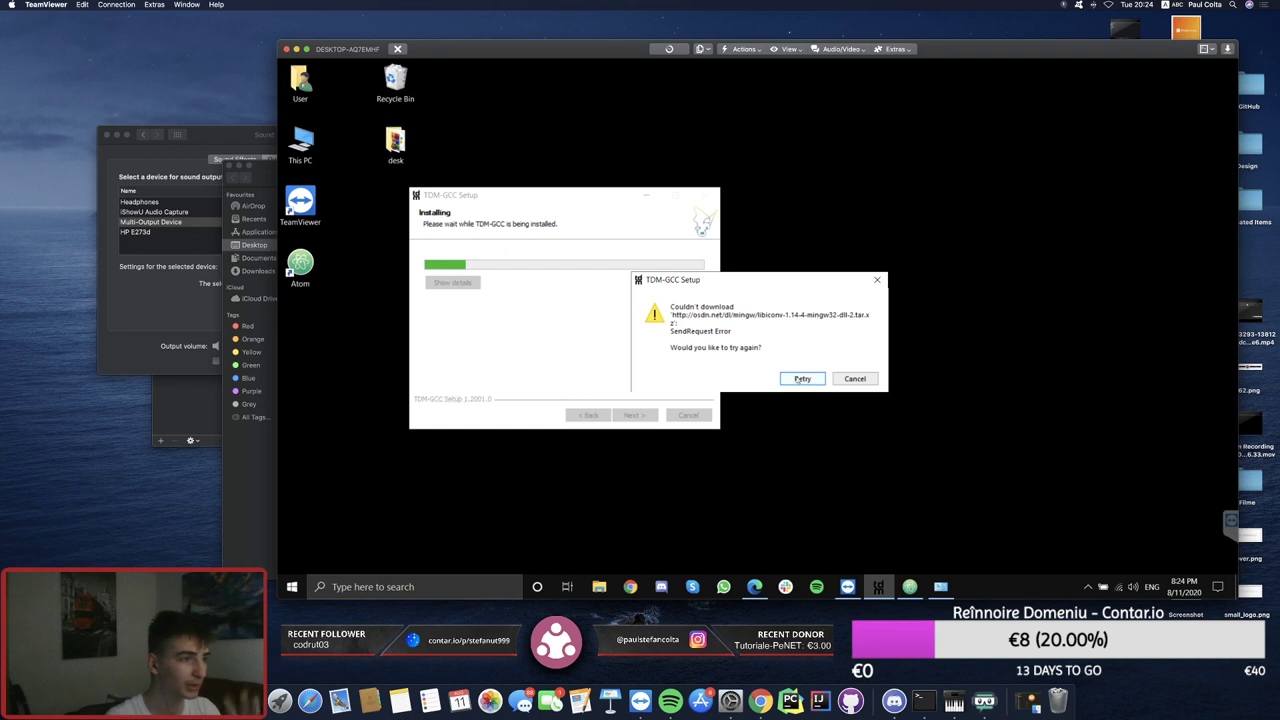
Step: Retry the failed TDM-GCC component downloads and close the Atom window
{"action": "left_click", "coordinate": [802, 378]}
{"action": "left_click", "coordinate": [910, 586]}
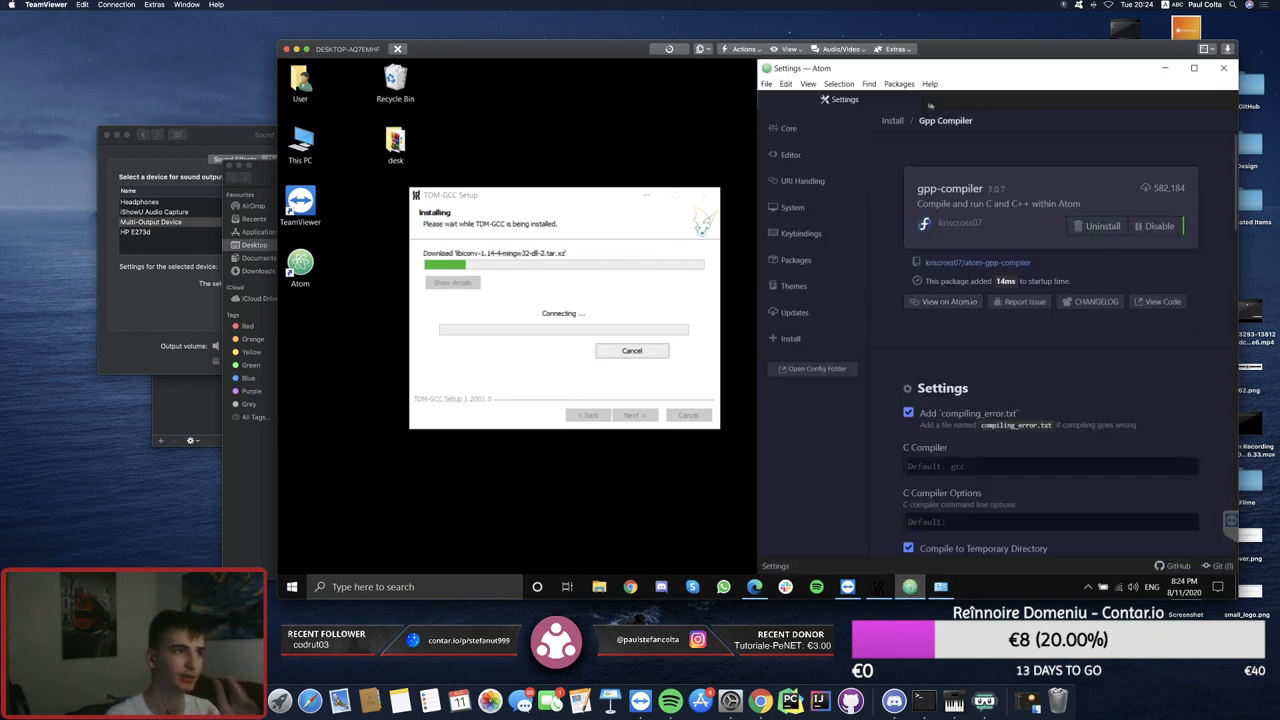
{"action": "left_click", "coordinate": [1223, 67]}
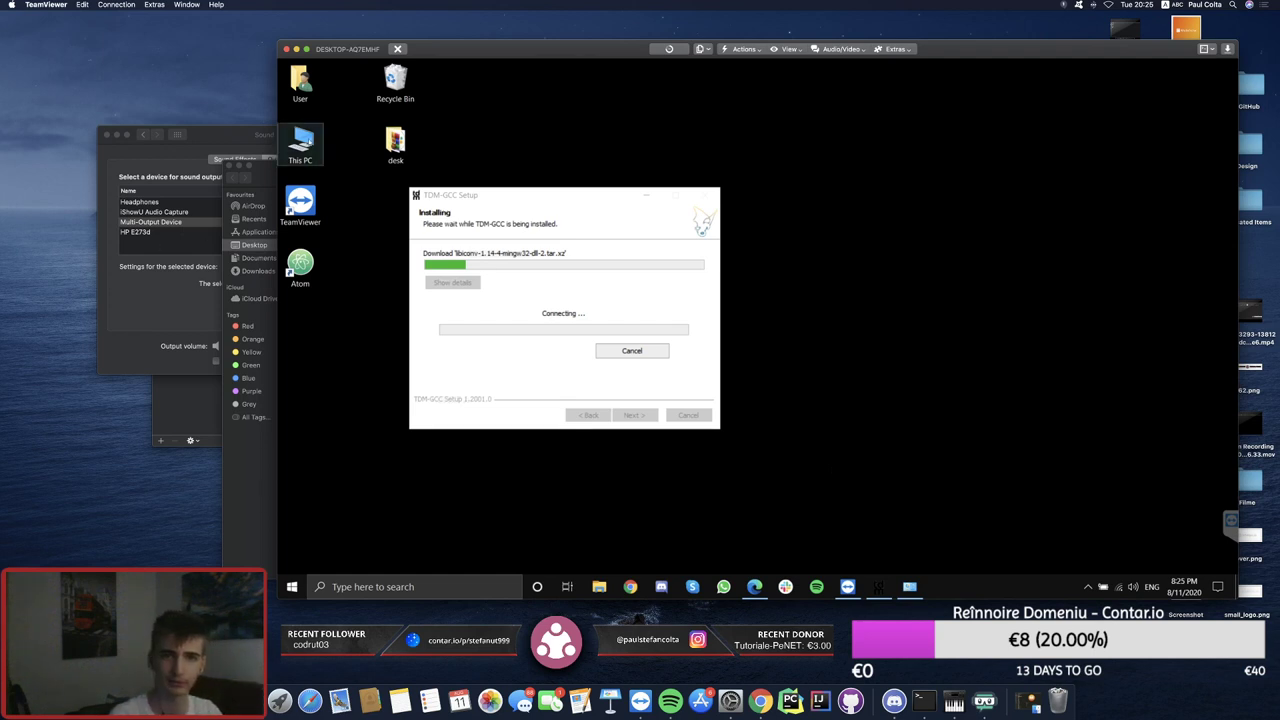
{"action": "left_click", "coordinate": [1246, 82]}
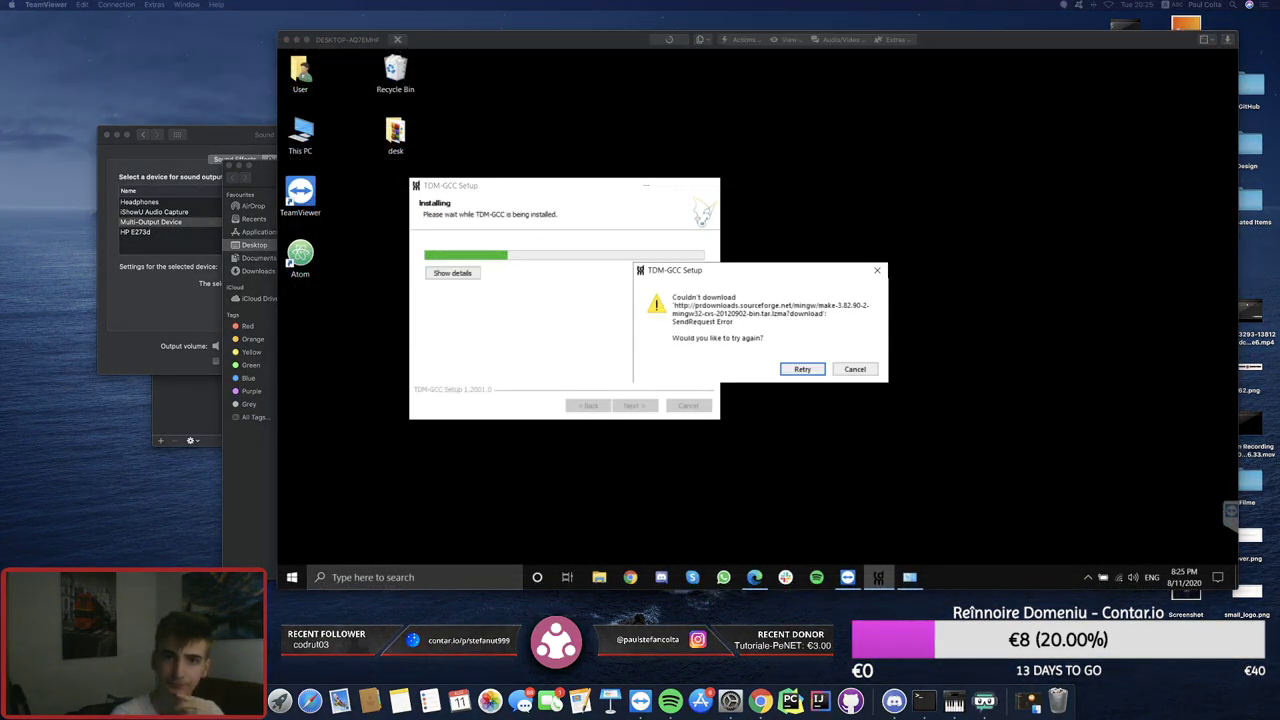
{"action": "left_click", "coordinate": [795, 372]}
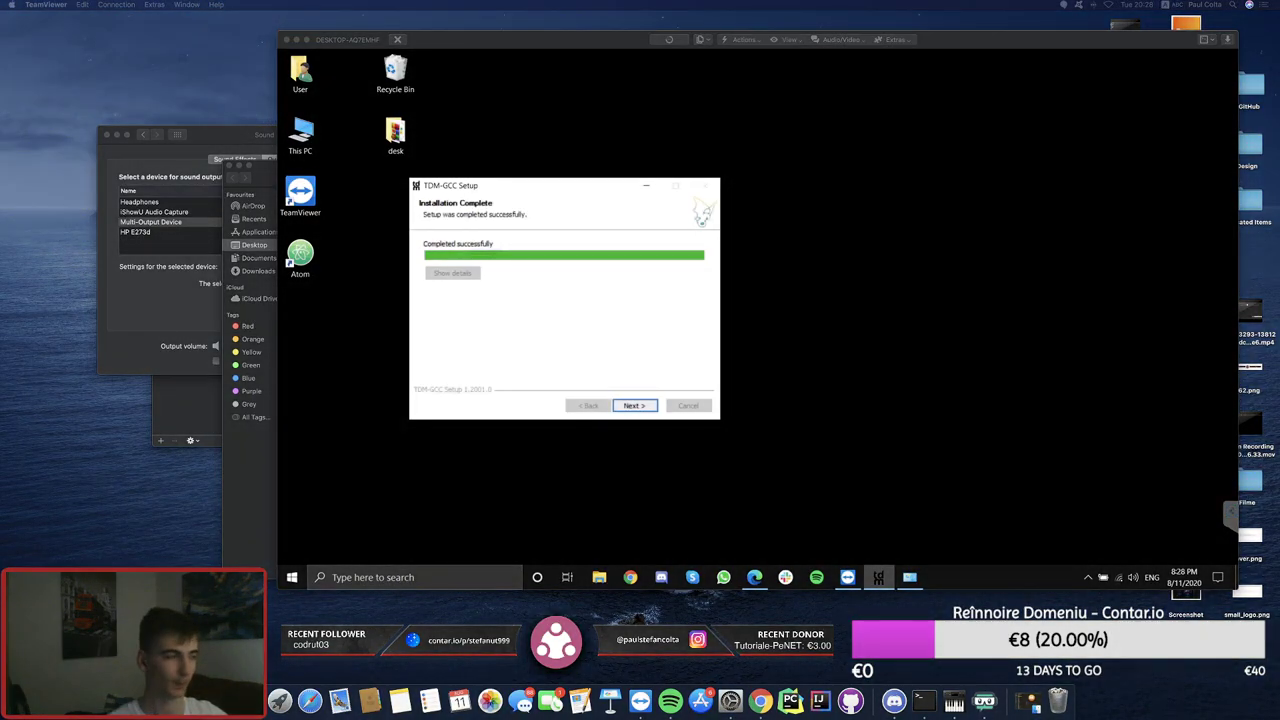
Step: Finish the TDM-GCC setup with the option to read the README file turned off
{"action": "left_click", "coordinate": [635, 408]}
{"action": "left_click", "coordinate": [578, 292]}
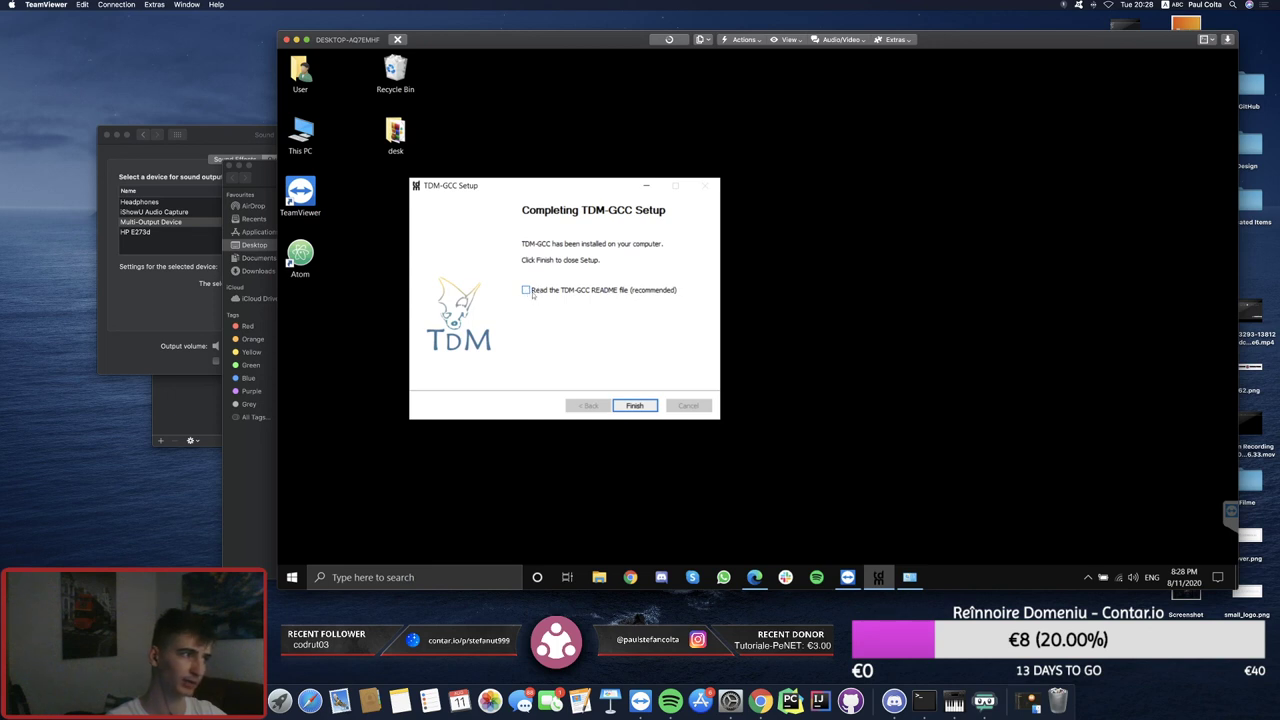
{"action": "left_click", "coordinate": [645, 405]}
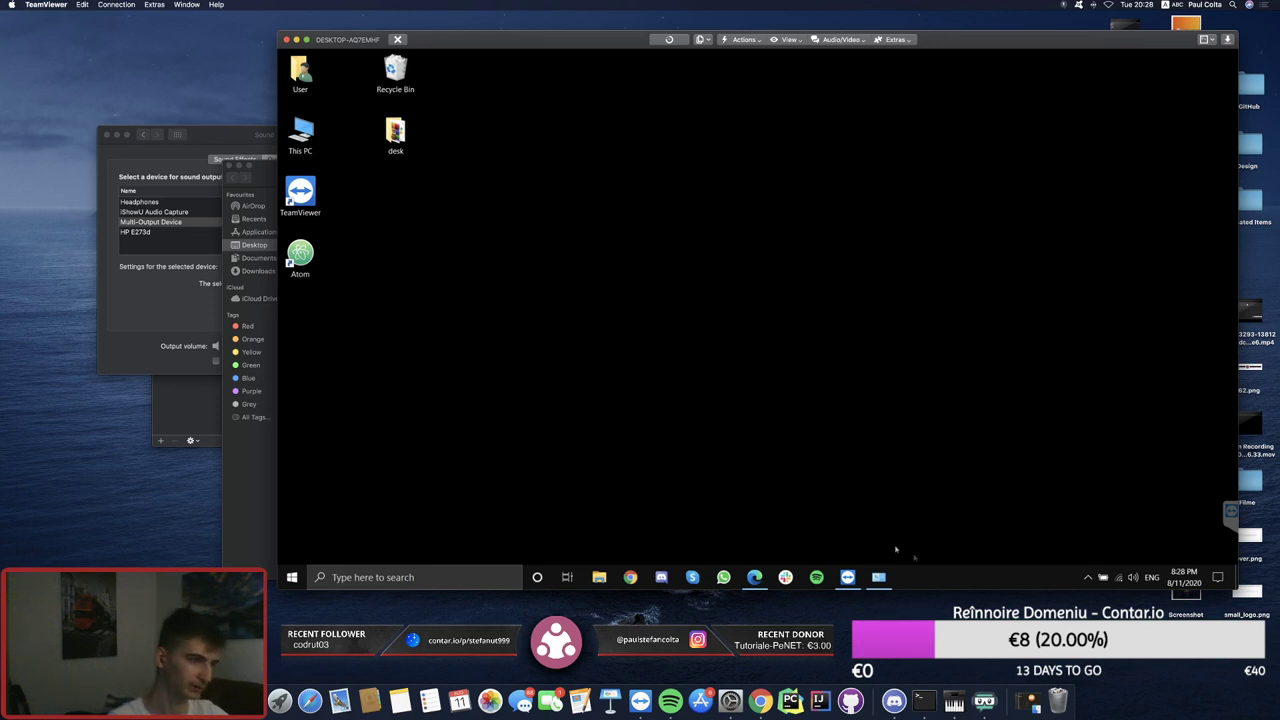
Step: Reopen Atom from the desktop and create a new empty file
{"action": "left_click", "coordinate": [297, 262]}
{"action": "double_click", "coordinate": [297, 262]}
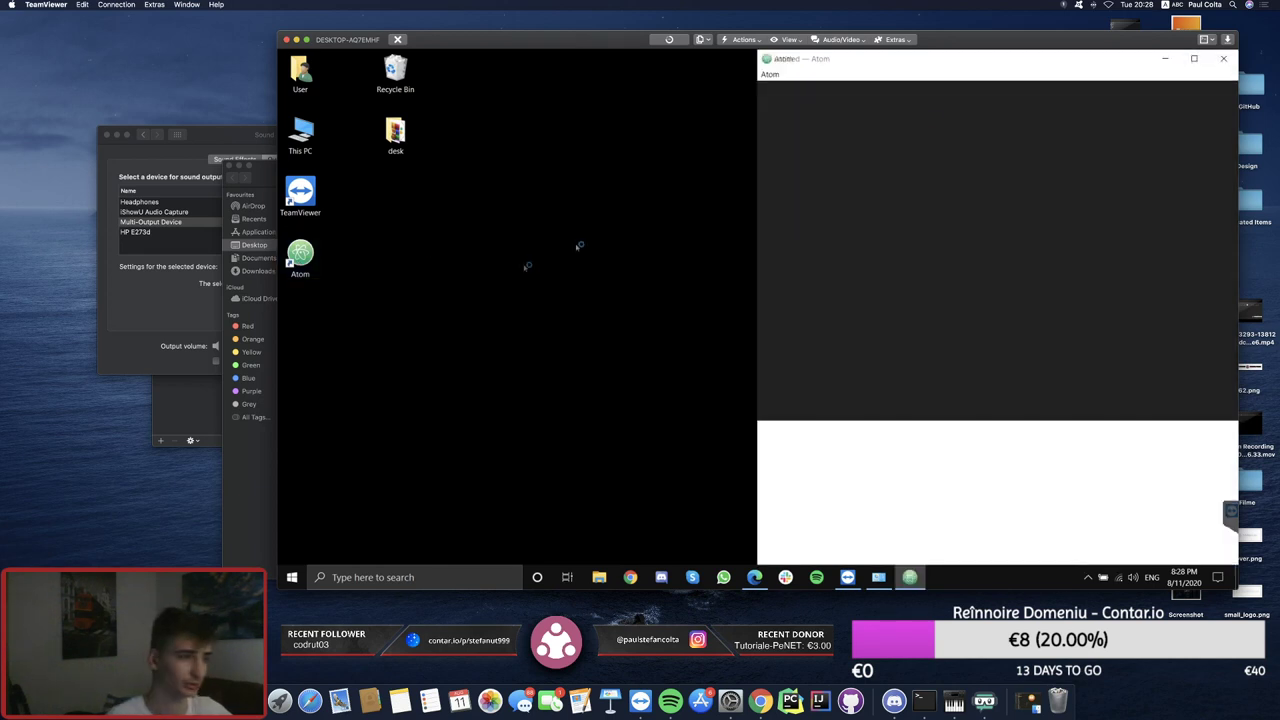
{"action": "left_click", "coordinate": [766, 75]}
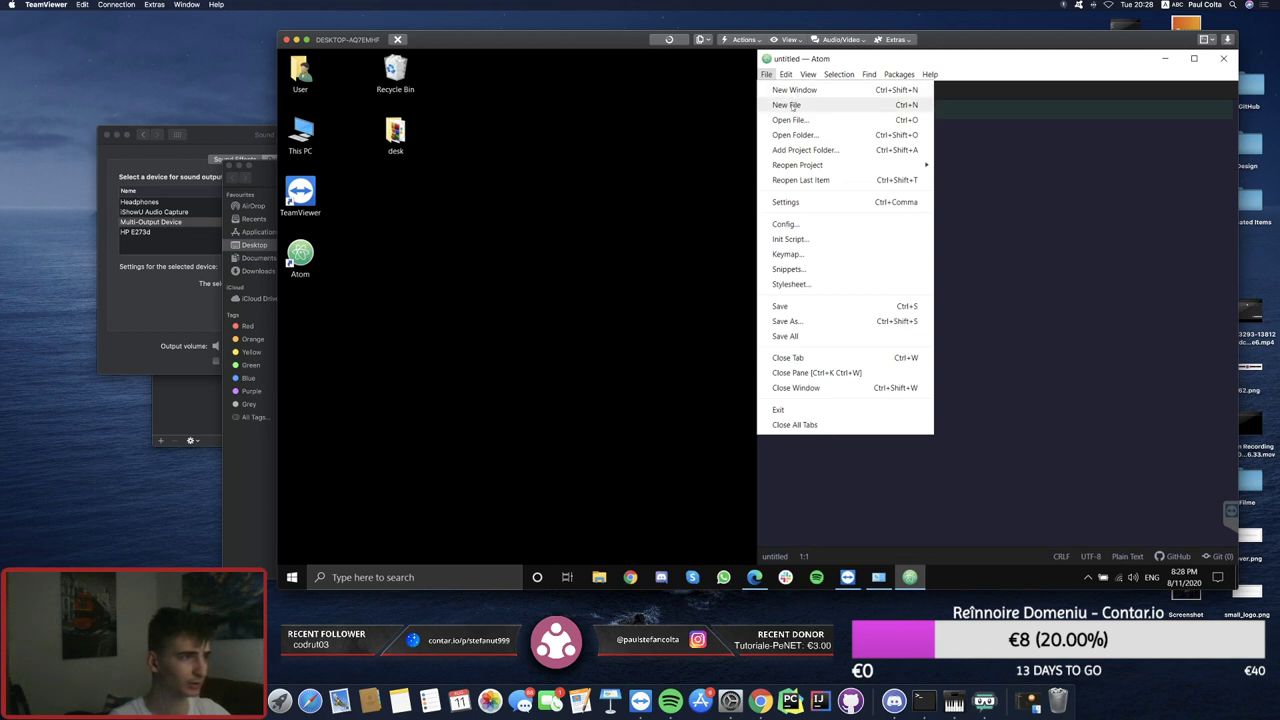
{"action": "left_click", "coordinate": [793, 106]}
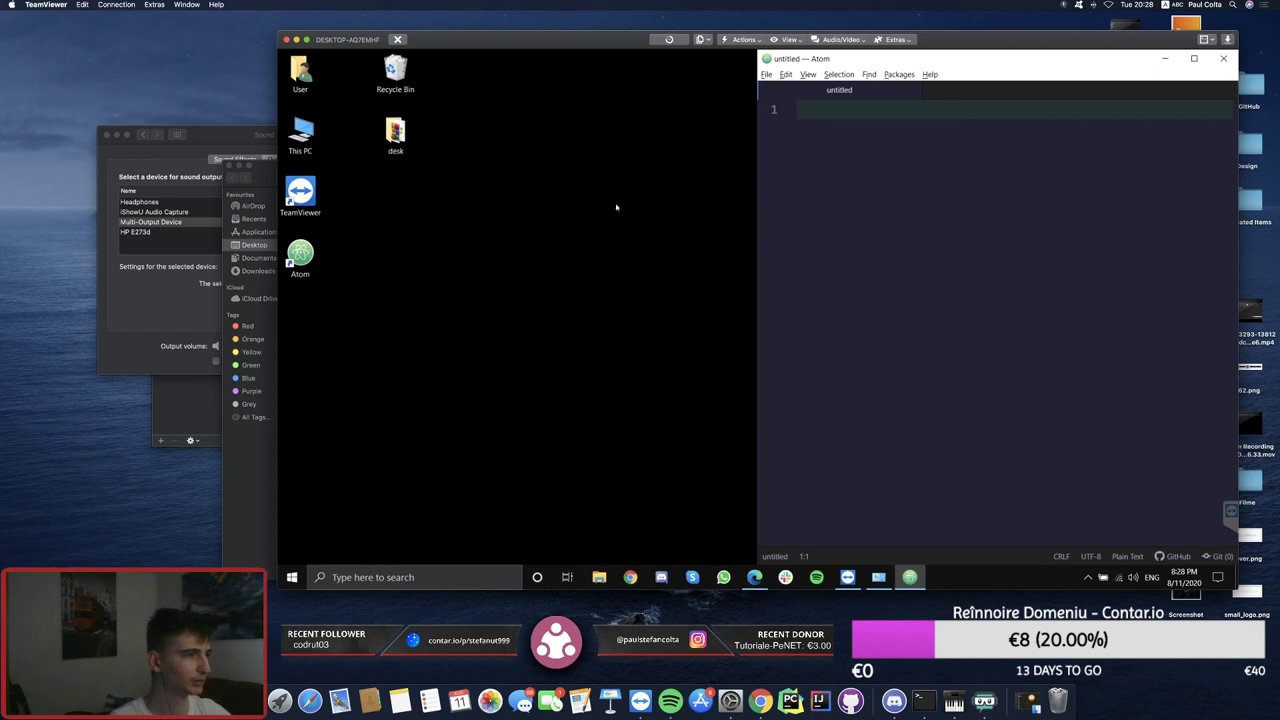
Step: Save the untitled file to the Desktop as main.cpp
{"action": "left_click", "coordinate": [990, 184]}
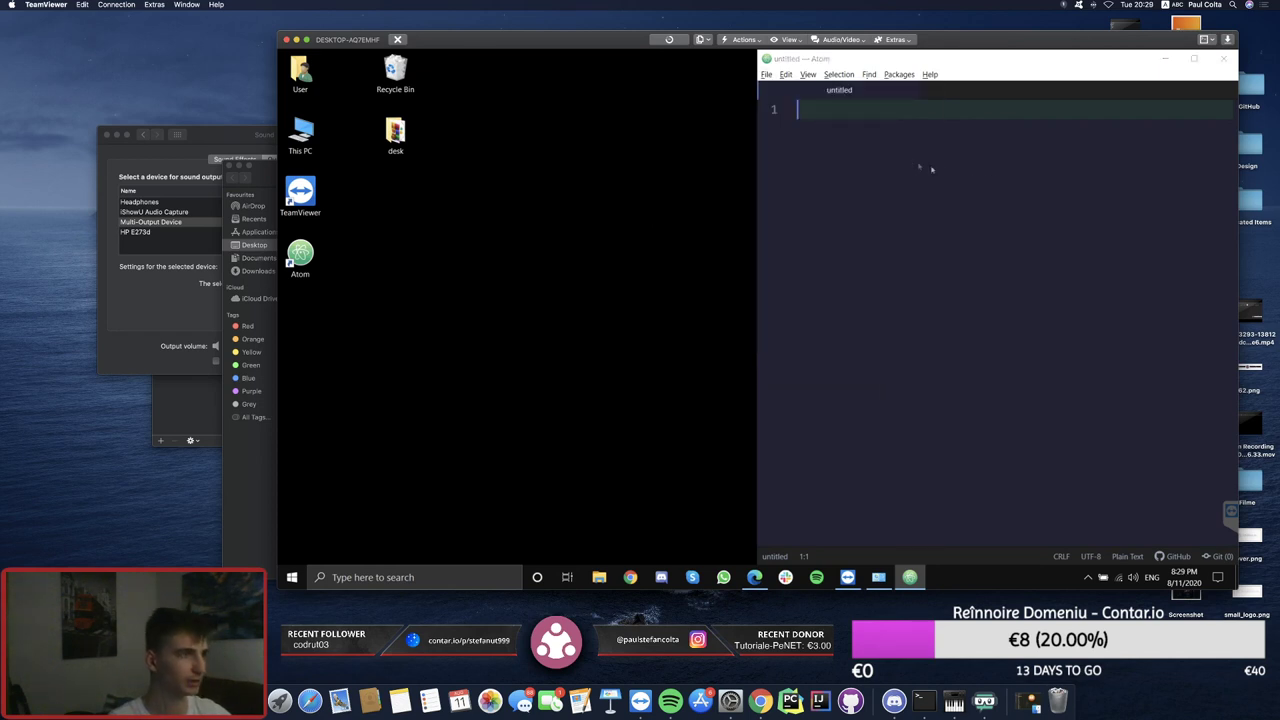
{"action": "key", "text": "ctrl+s"}
{"action": "left_click", "coordinate": [808, 165]}
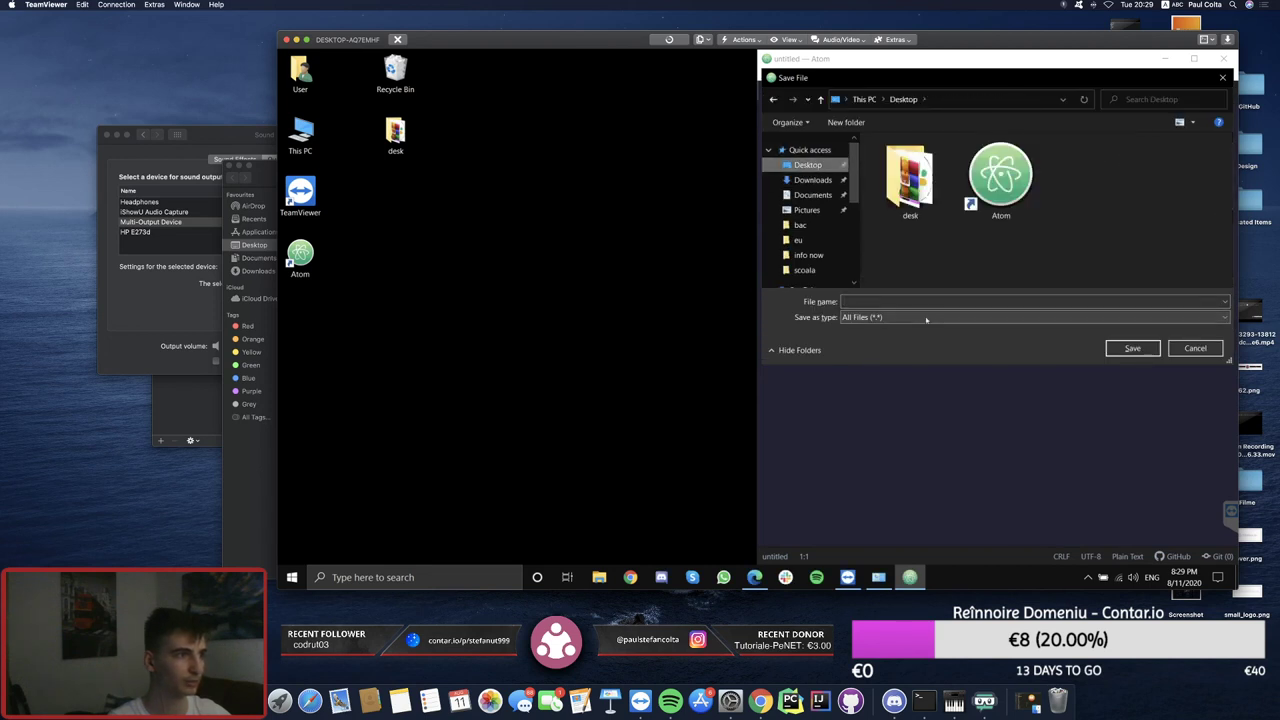
{"action": "left_click", "coordinate": [870, 301]}
{"action": "type", "text": "main.cpp"}
{"action": "left_click", "coordinate": [1130, 348]}
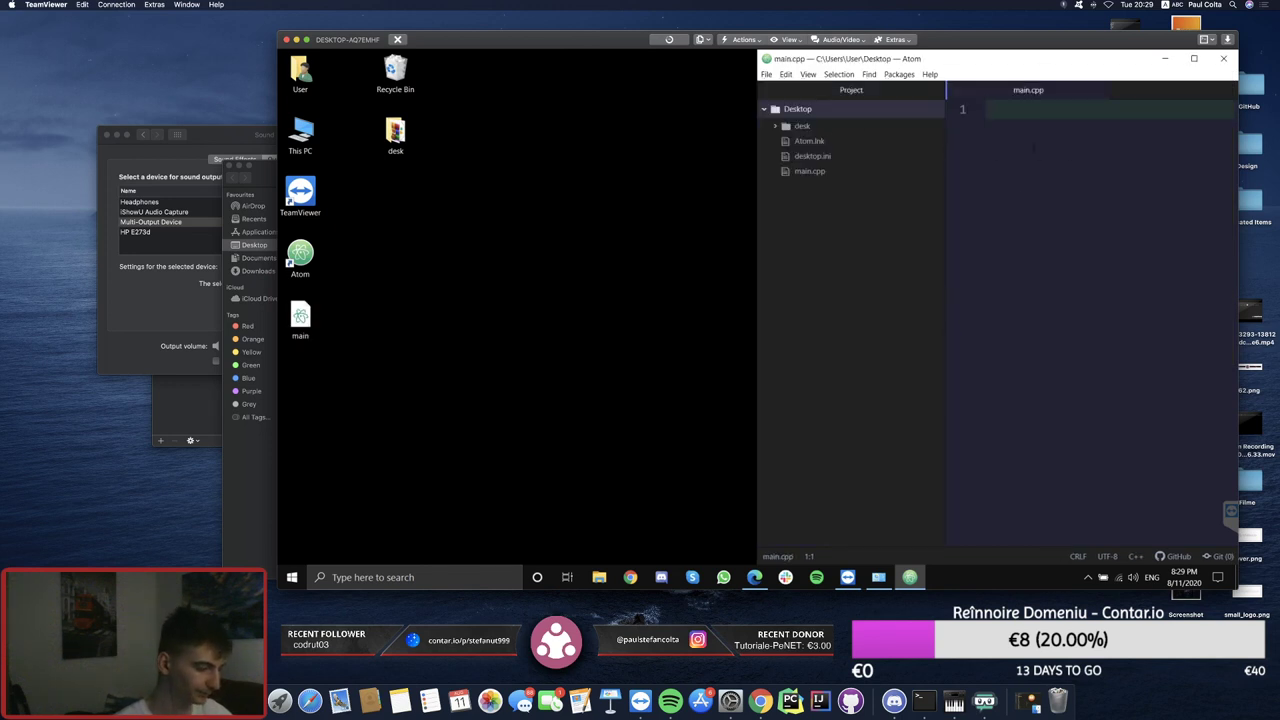
Step: Begin main.cpp with "#include <iostream>" and "using namespace std;" on the line below it
{"action": "type", "text": "#in"}
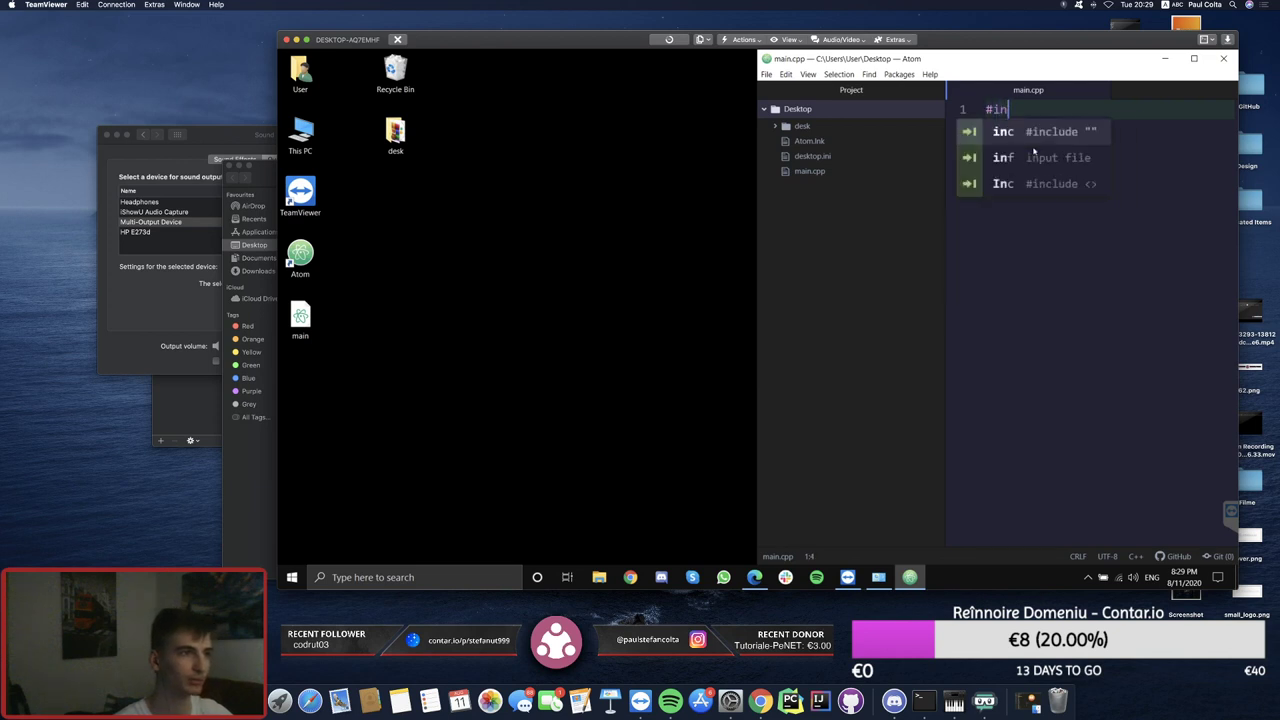
{"action": "type", "text": "clude <iostream>"}
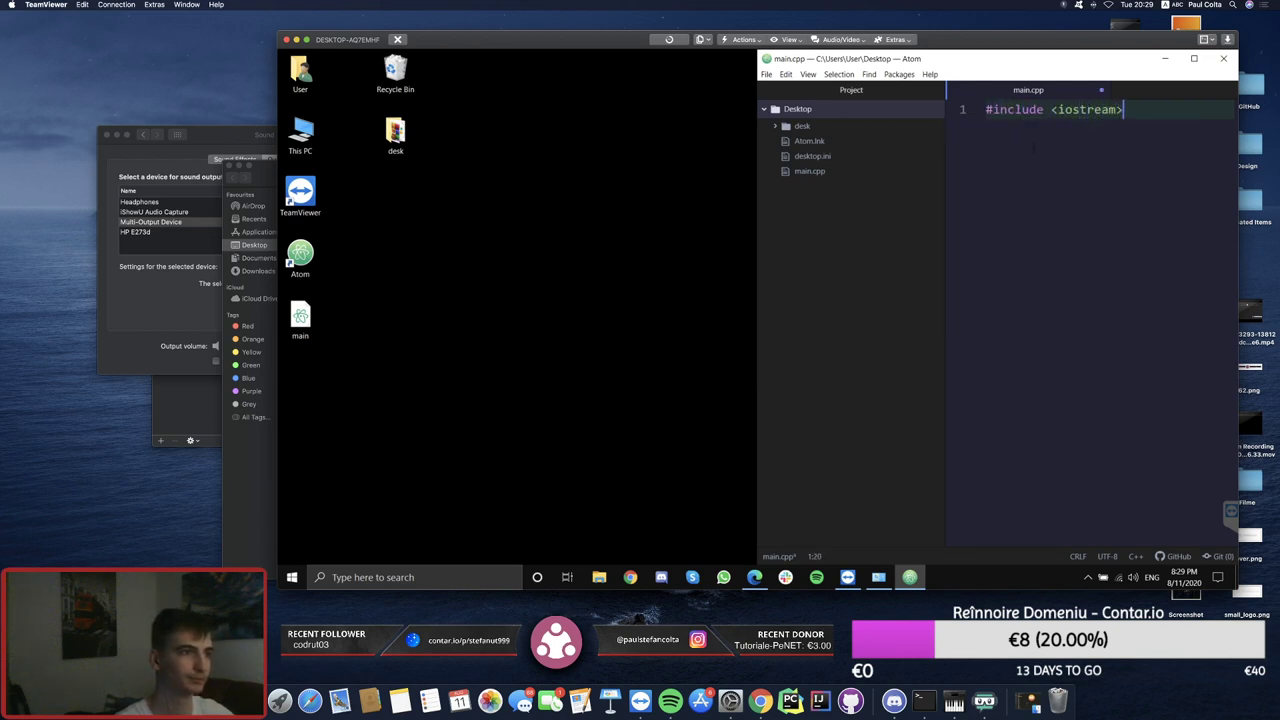
{"action": "key", "text": "Return"}
{"action": "type", "text": "usi"}
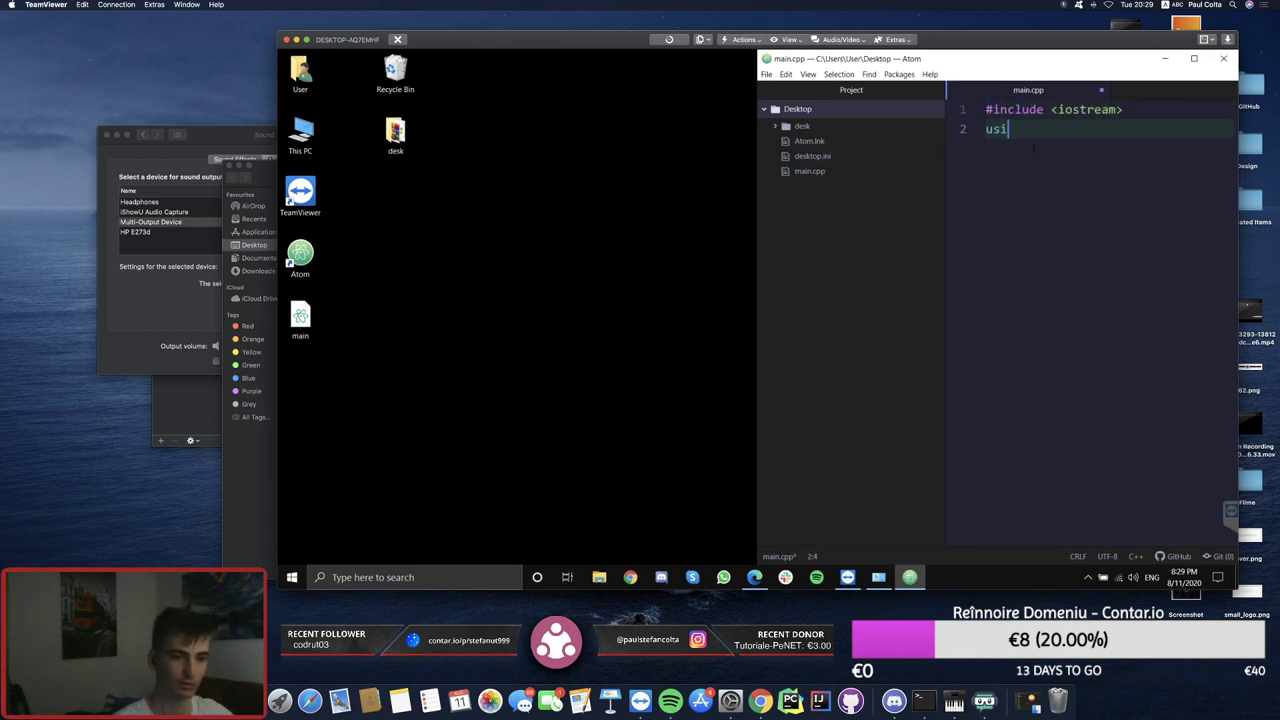
{"action": "type", "text": "ng namespace sr"}
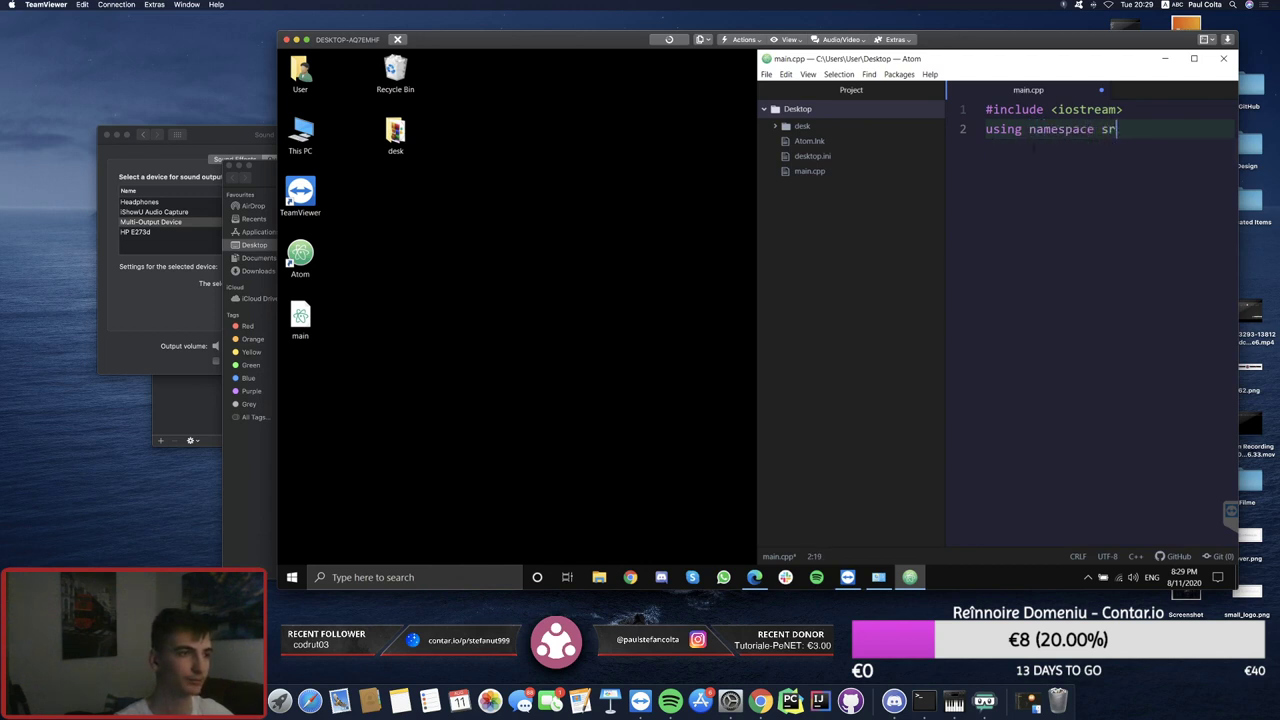
{"action": "key", "text": "BackSpace"}
{"action": "type", "text": "td;"}
Step: After a blank line, add an "int main(){" function containing the statement cout << "Hello world!";
{"action": "key", "text": "Return"}
{"action": "key", "text": "Return"}
{"action": "type", "text": "int main(){"}
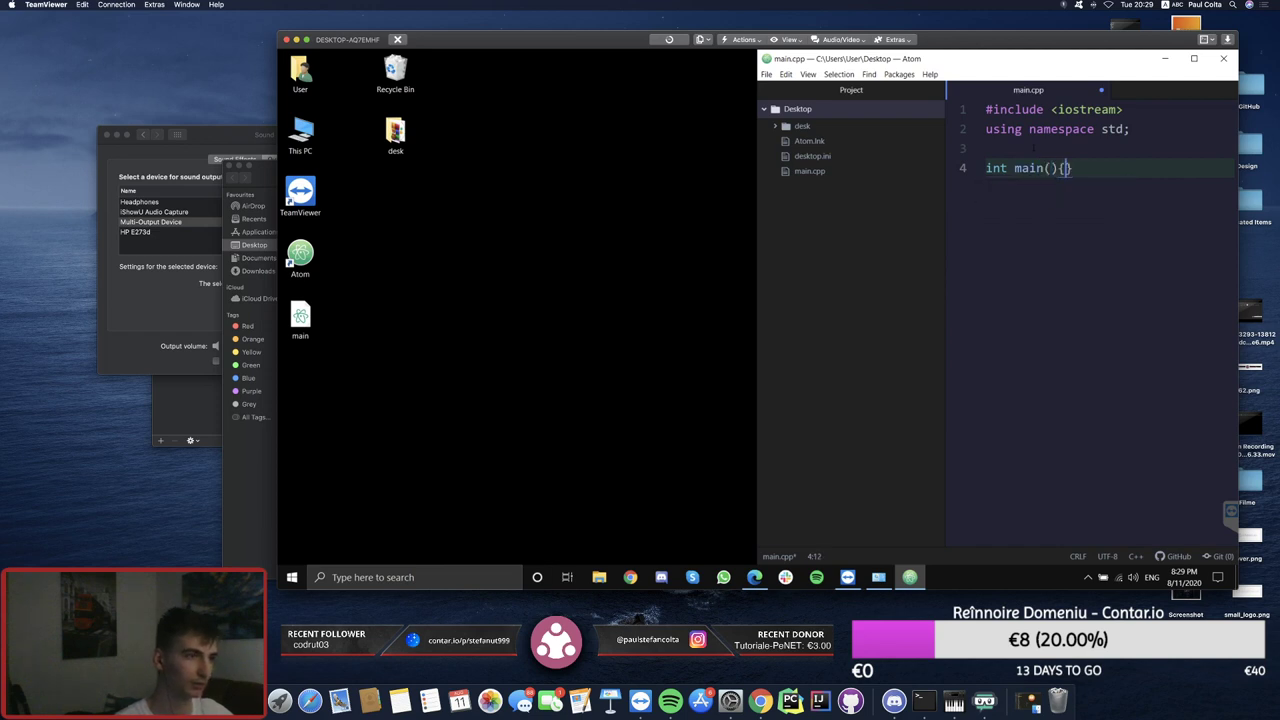
{"action": "key", "text": "Return"}
{"action": "type", "text": "coutn"}
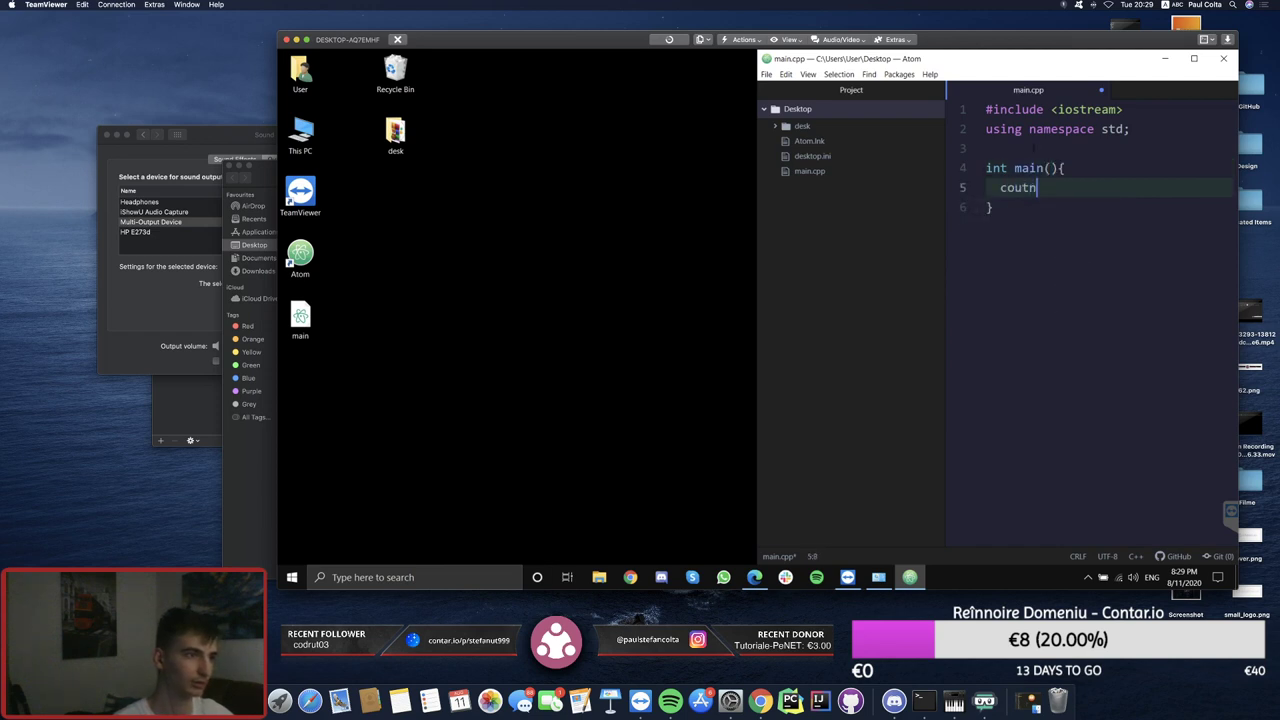
{"action": "type", "text": " << \""}
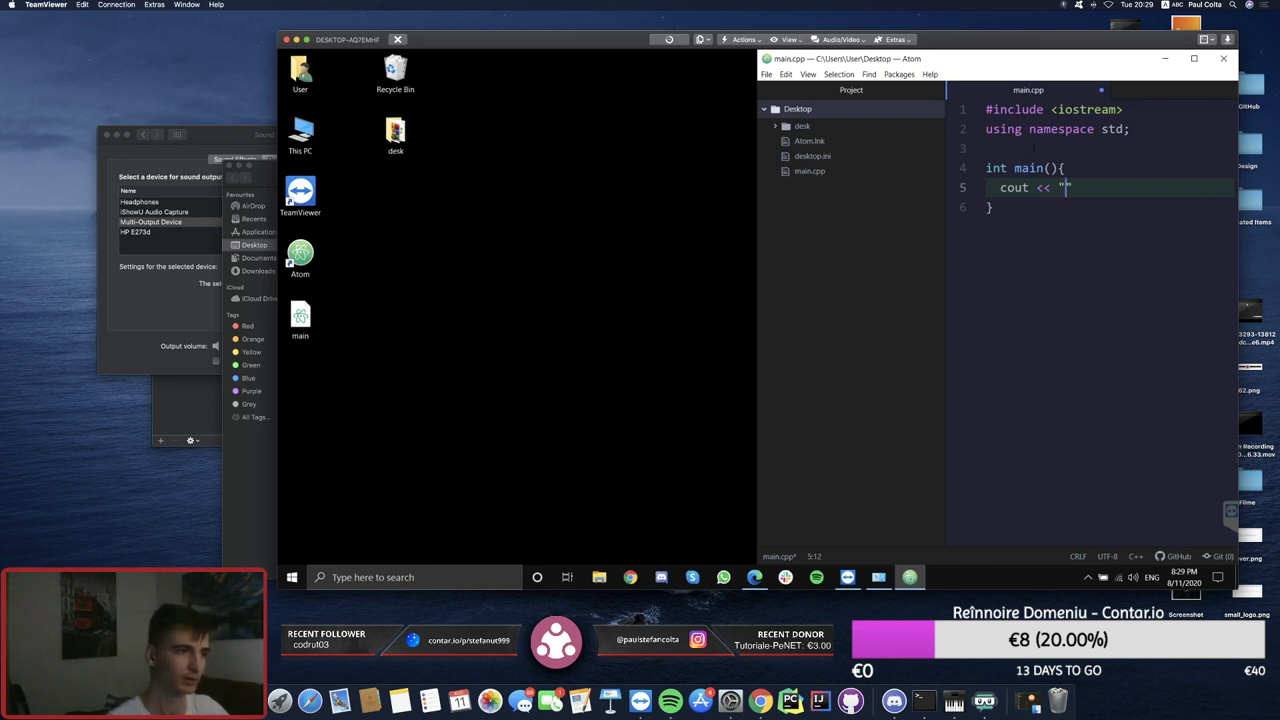
{"action": "type", "text": "Hello wo"}
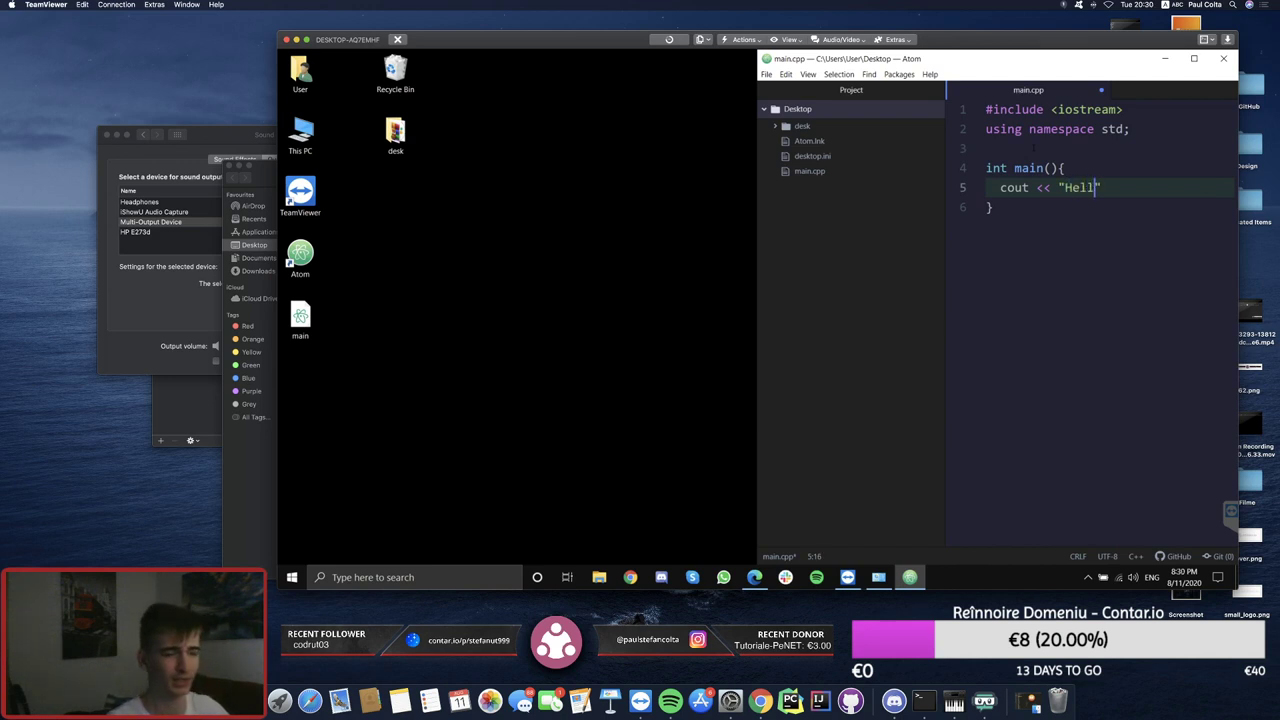
{"action": "type", "text": "rld!\";"}
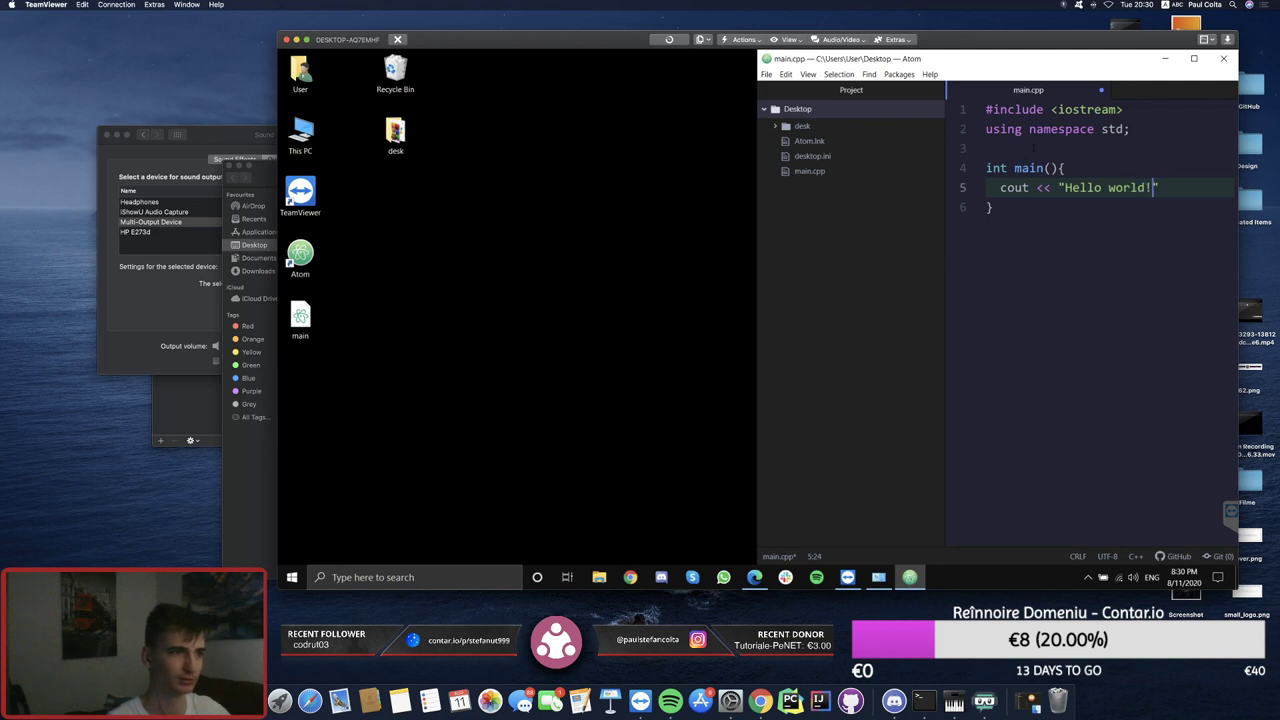
Step: Add "return 0;" as the last line inside the main function
{"action": "key", "text": "Return"}
{"action": "type", "text": "retur"}
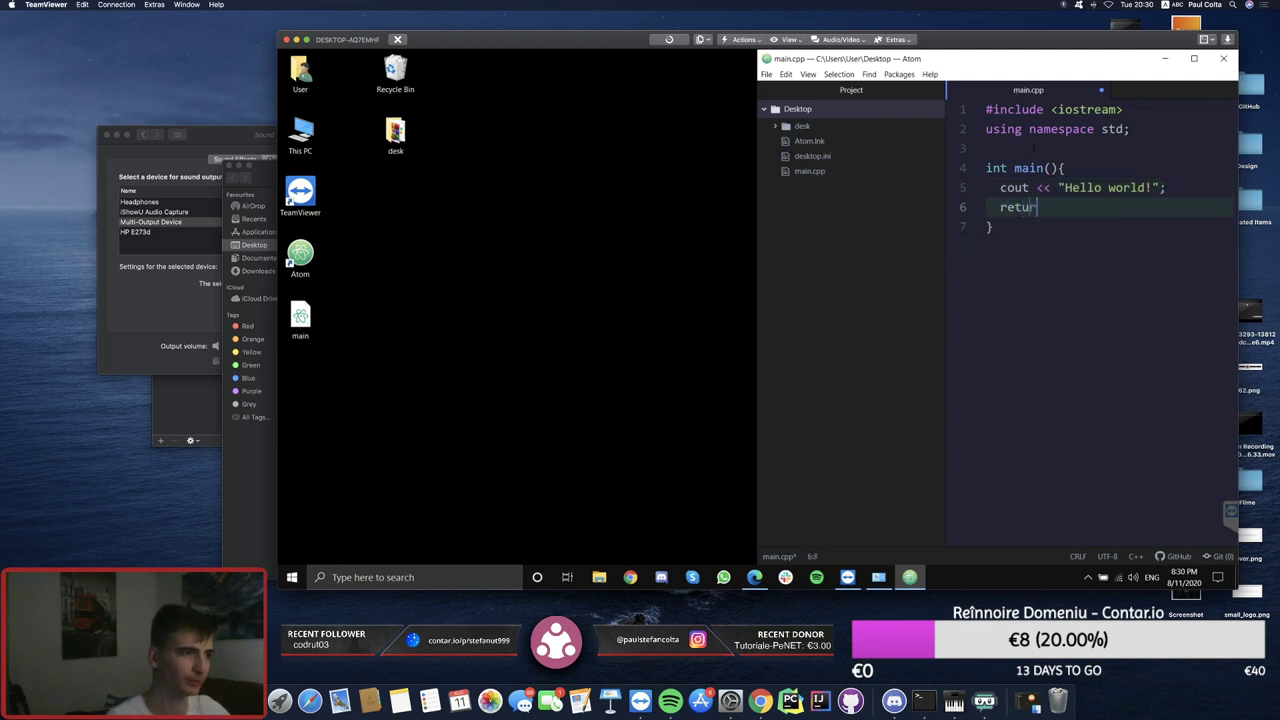
{"action": "type", "text": "n 0;"}
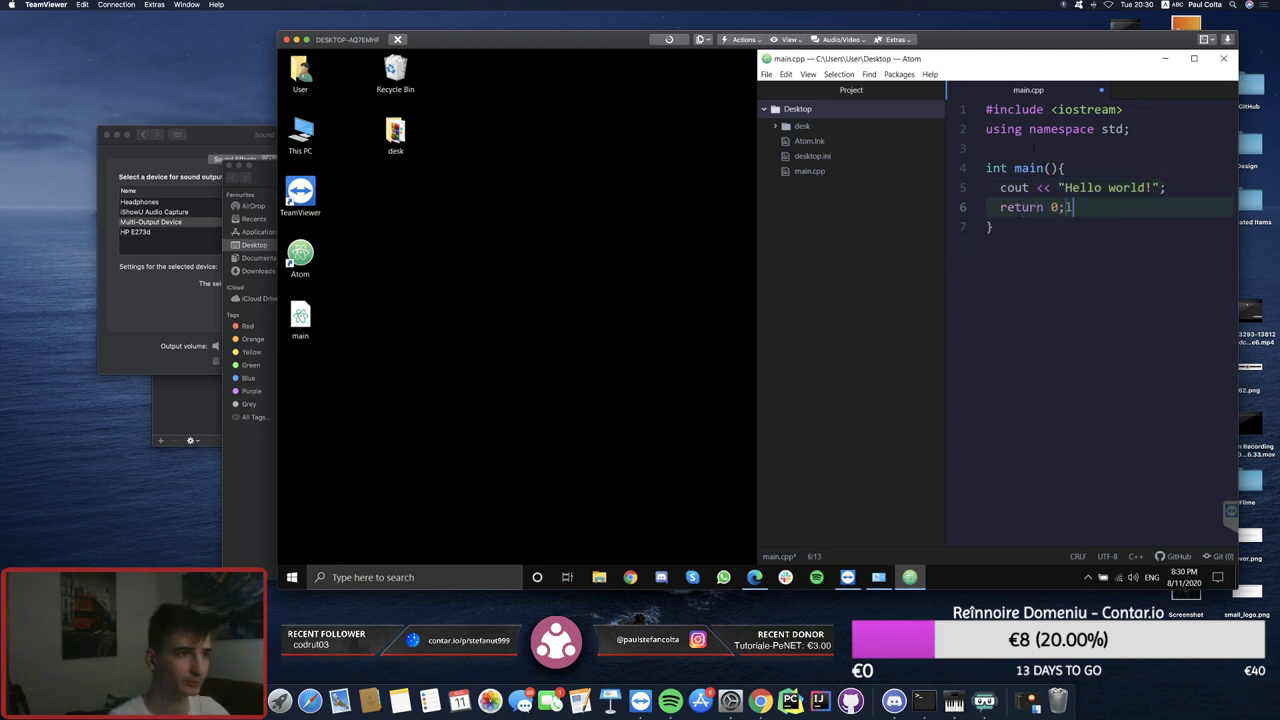
{"action": "key", "text": "BackSpace"}
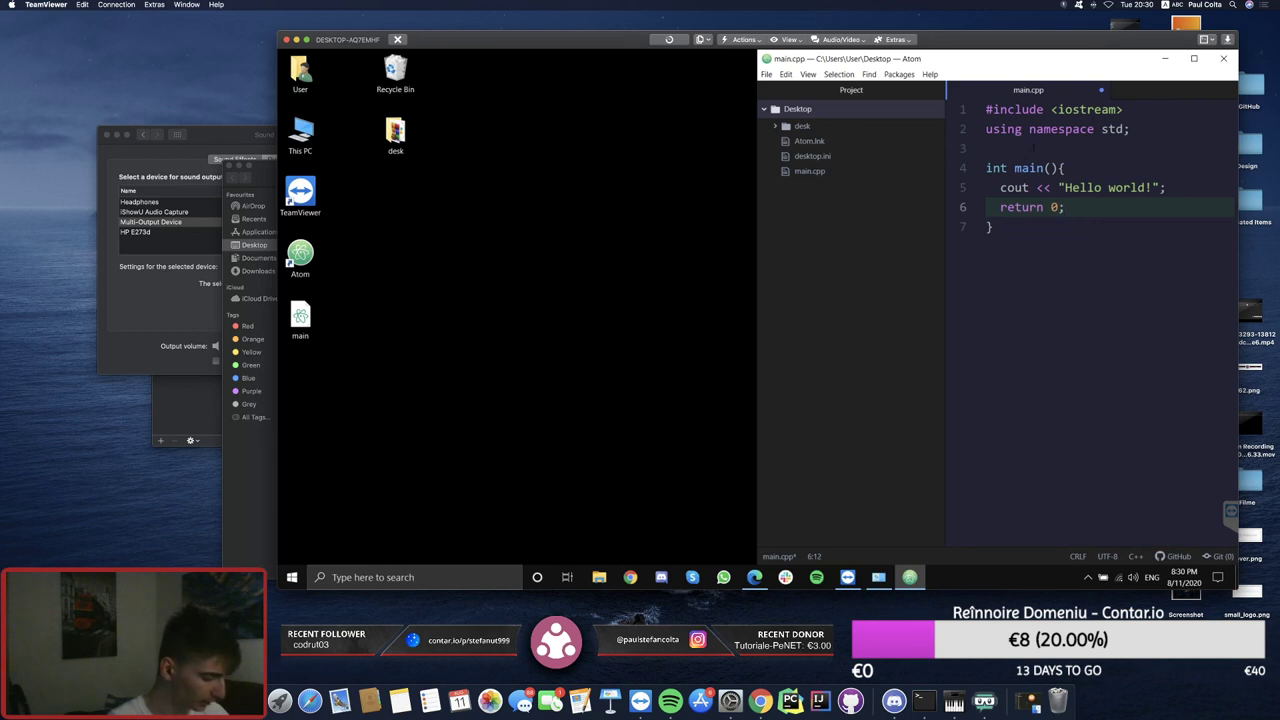
{"action": "key", "text": "BackSpace"}
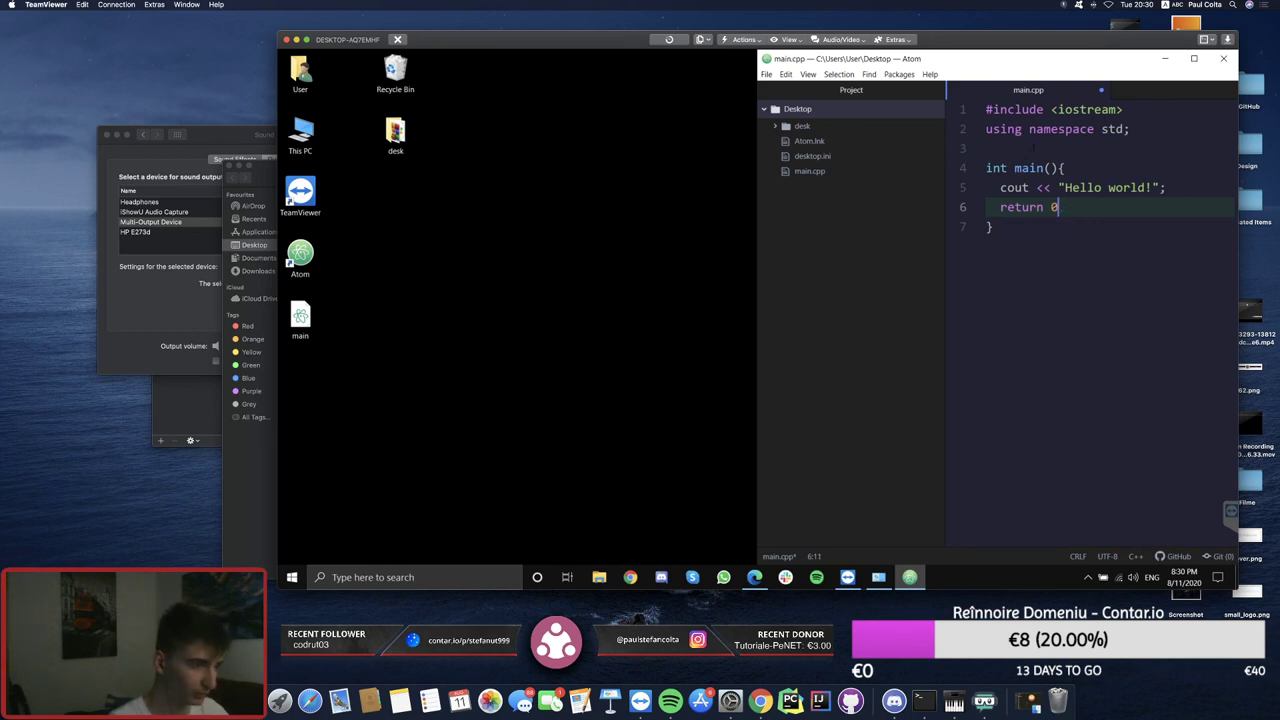
{"action": "type", "text": ";"}
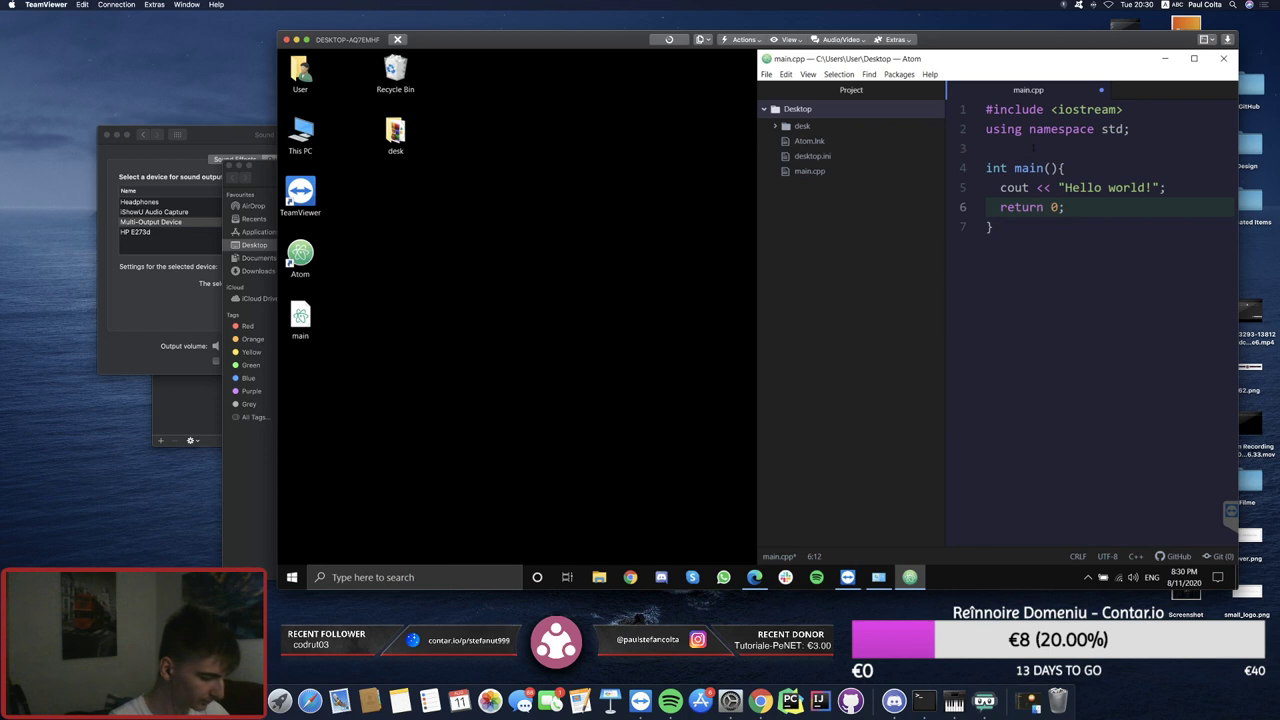
Step: Save main.cpp, compile and run it, and highlight the first output line in the console
{"action": "key", "text": "ctrl+s"}
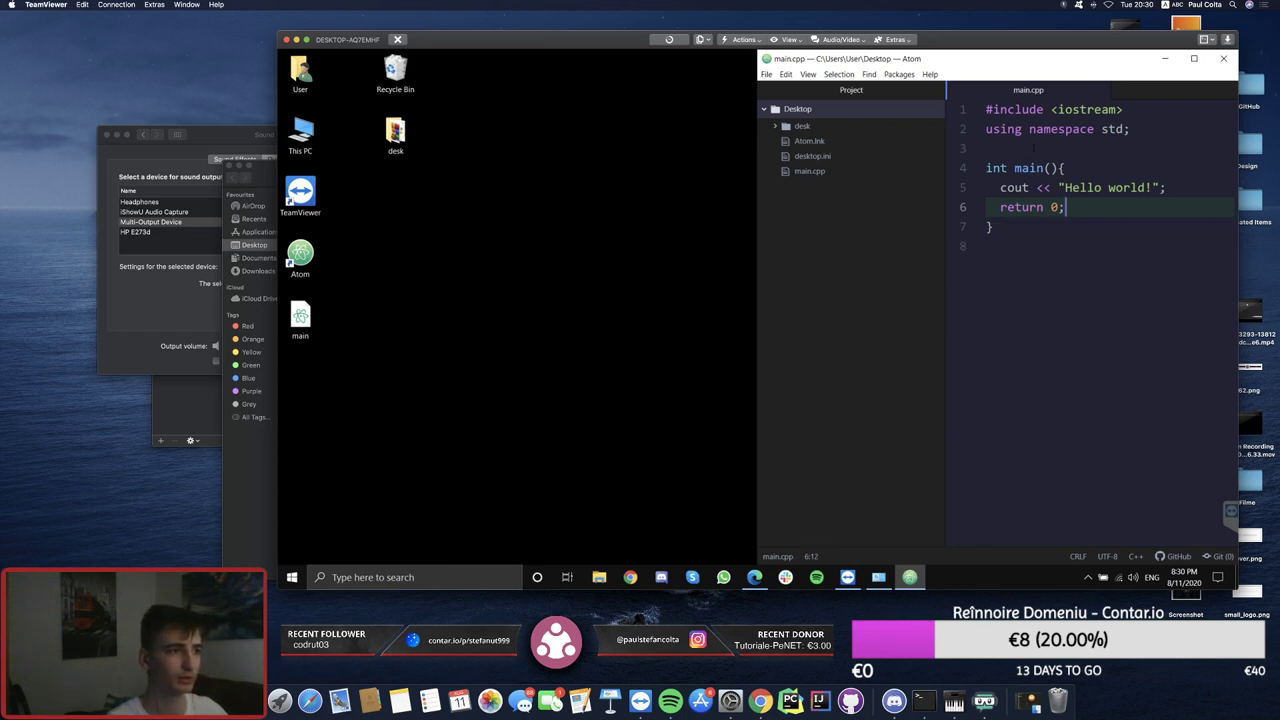
{"action": "key", "text": "F5"}
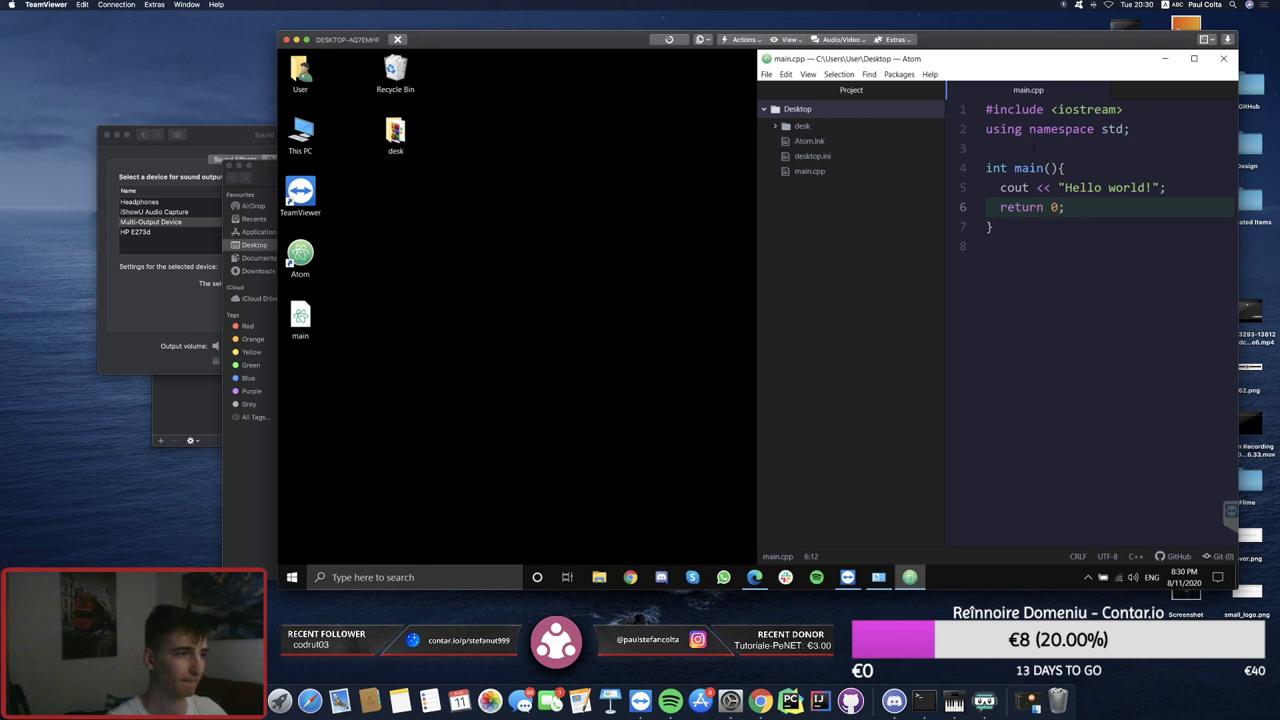
{"action": "left_click_drag", "start_coordinate": [457, 190], "coordinate": [393, 188]}
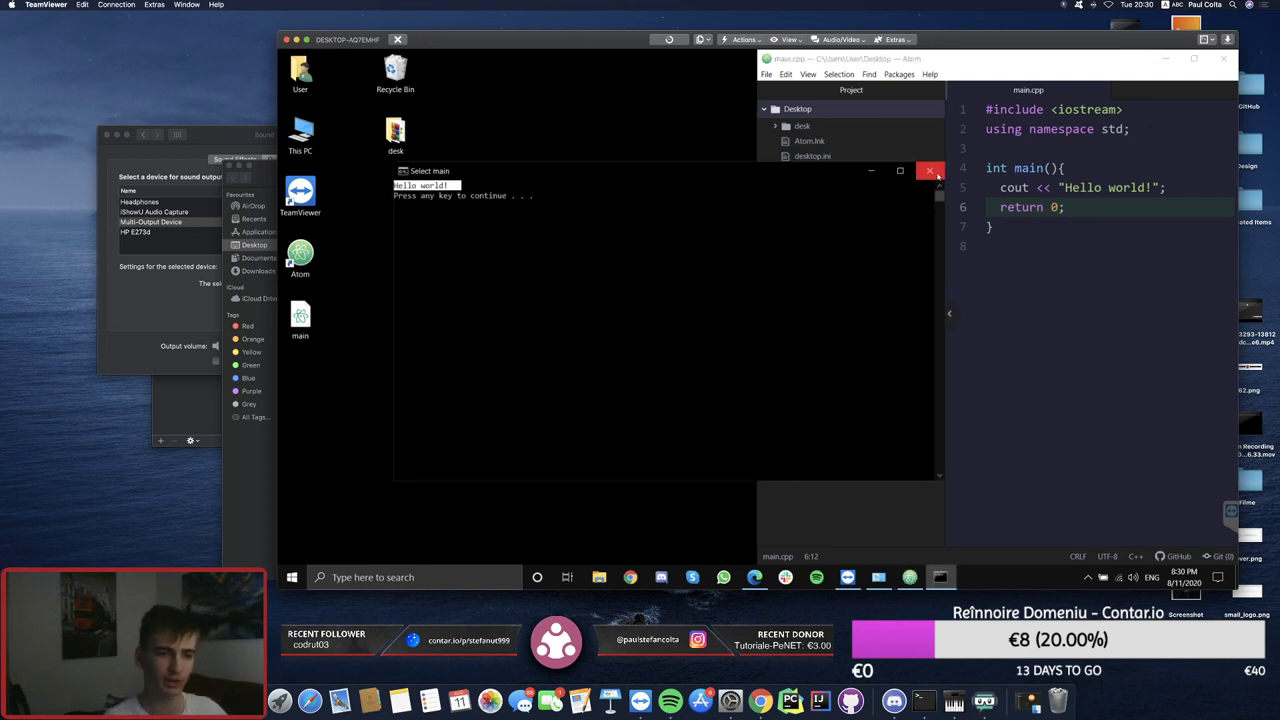